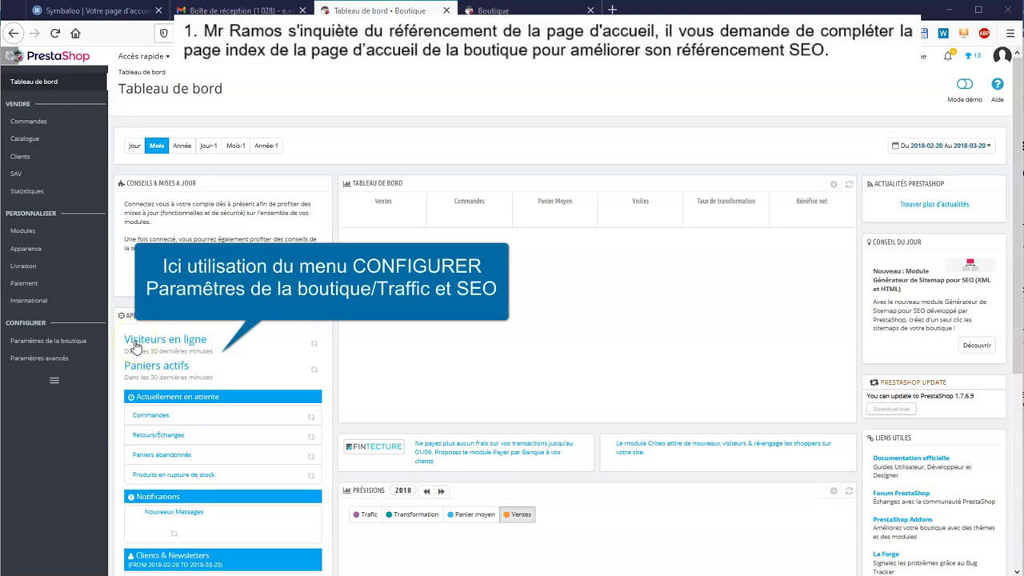
- Go to Paramètres de la boutique > Trafic et SEO to list the shop's page titles
{"action": "mouse_move", "coordinate": [80, 340]}
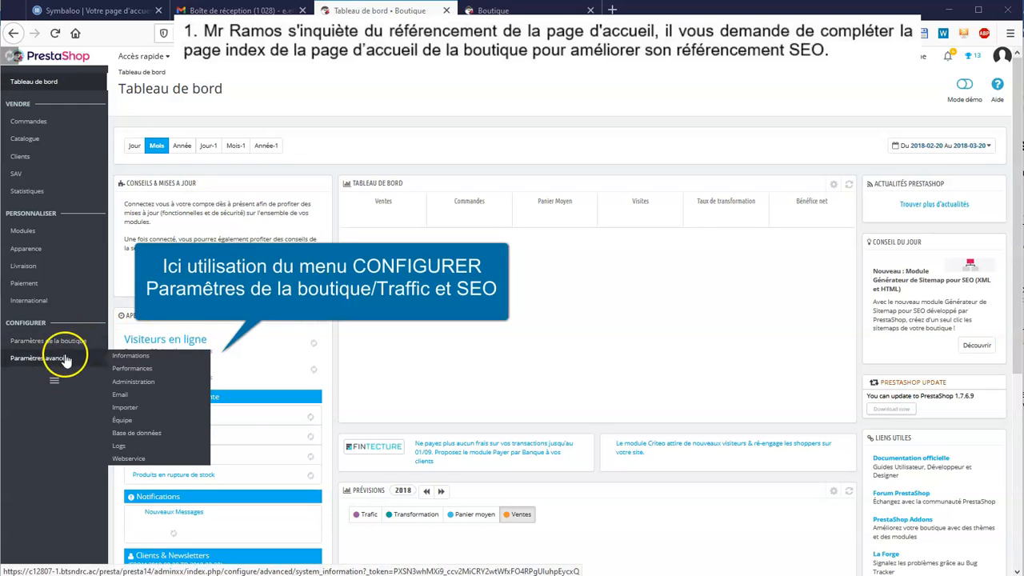
{"action": "left_click", "coordinate": [158, 404]}
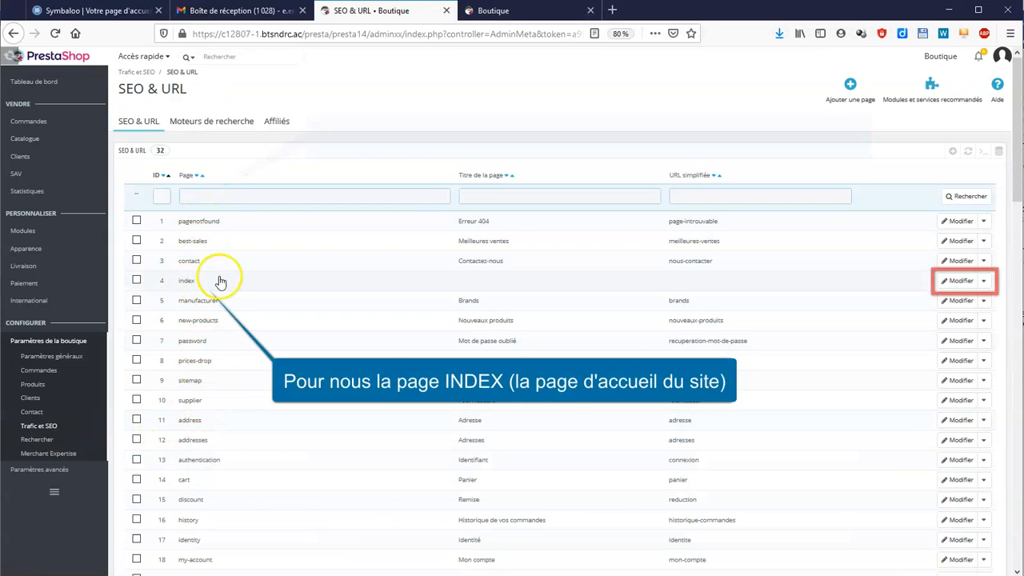
- Edit the index page with title 'Accueil matériel informatique' and a new meta description
{"action": "left_click", "coordinate": [957, 282]}
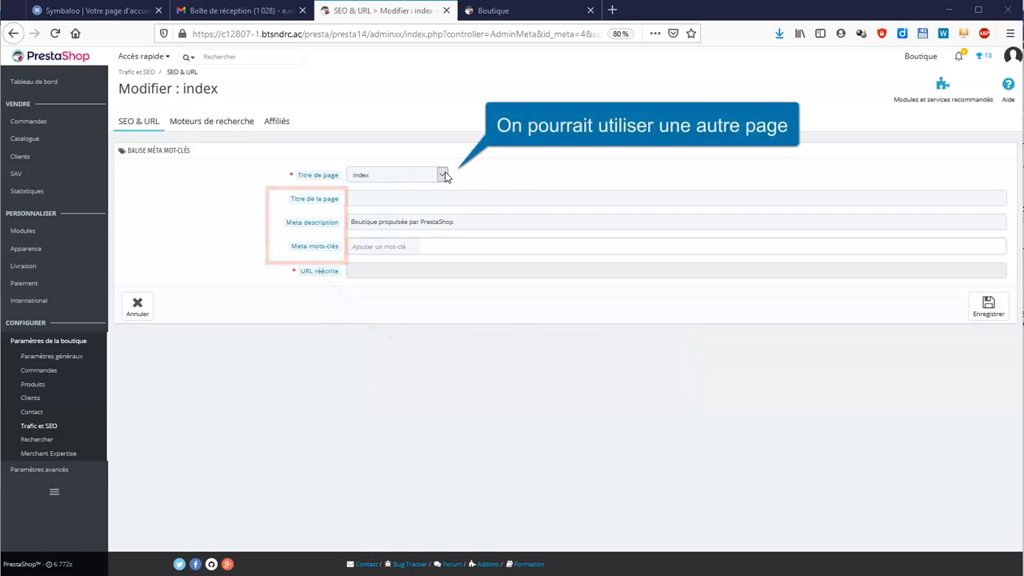
{"action": "left_click", "coordinate": [442, 174]}
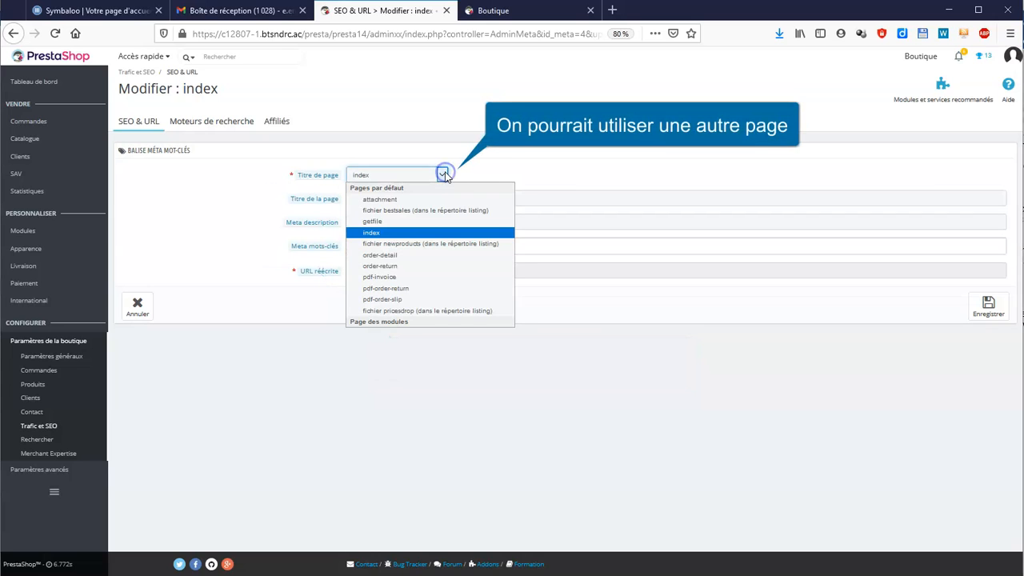
{"action": "left_click", "coordinate": [418, 233]}
{"action": "left_click", "coordinate": [377, 199]}
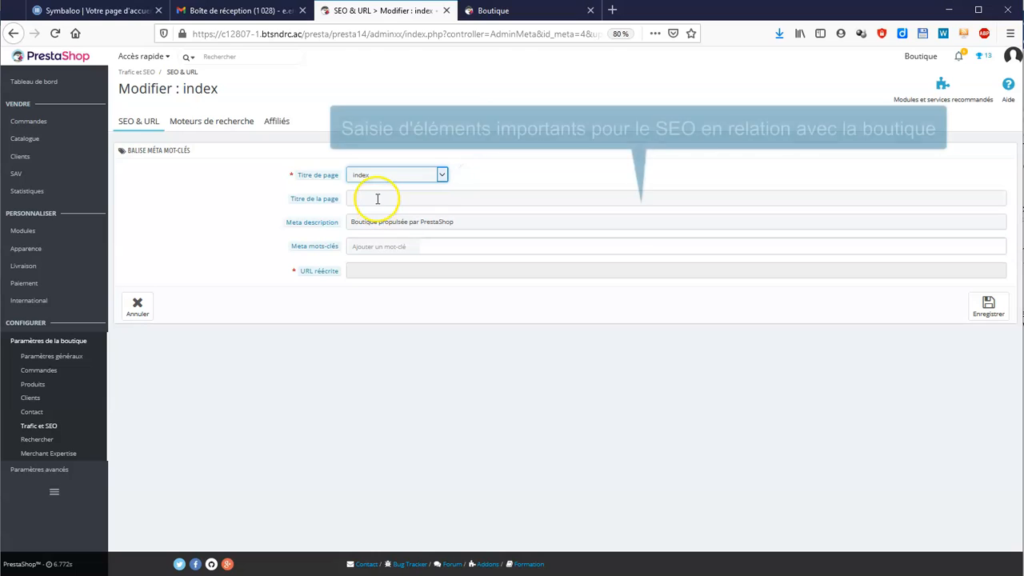
{"action": "type", "text": "Acc"}
{"action": "triple_click", "coordinate": [348, 222]}
{"action": "type", "text": "Matériel informa"}
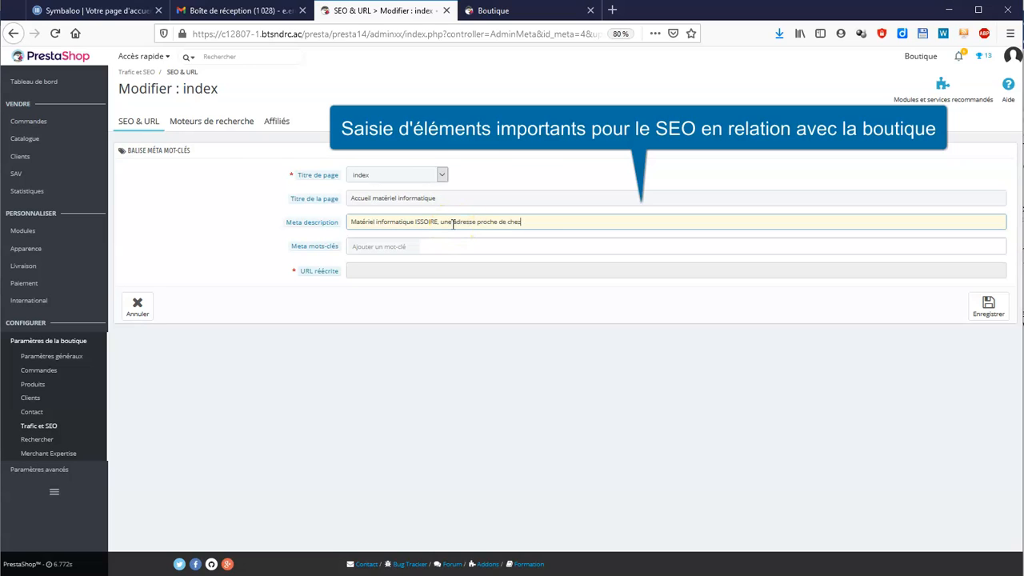
- Add the seven meta keyword tags, including informatique and microsoft, and save the index page
{"action": "left_click", "coordinate": [446, 247]}
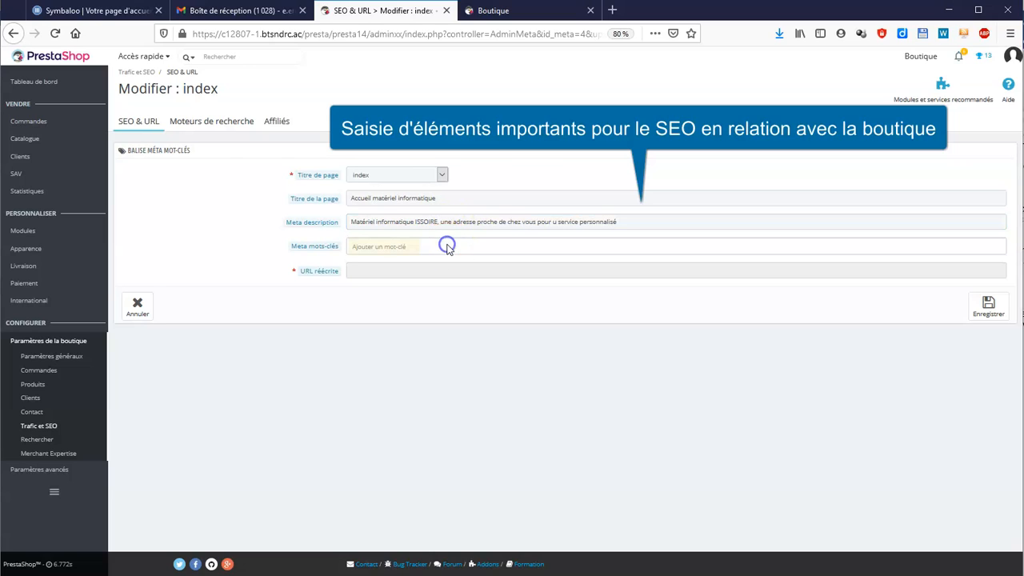
{"action": "type", "text": "informatique"}
{"action": "key", "text": "Return"}
{"action": "type", "text": "s"}
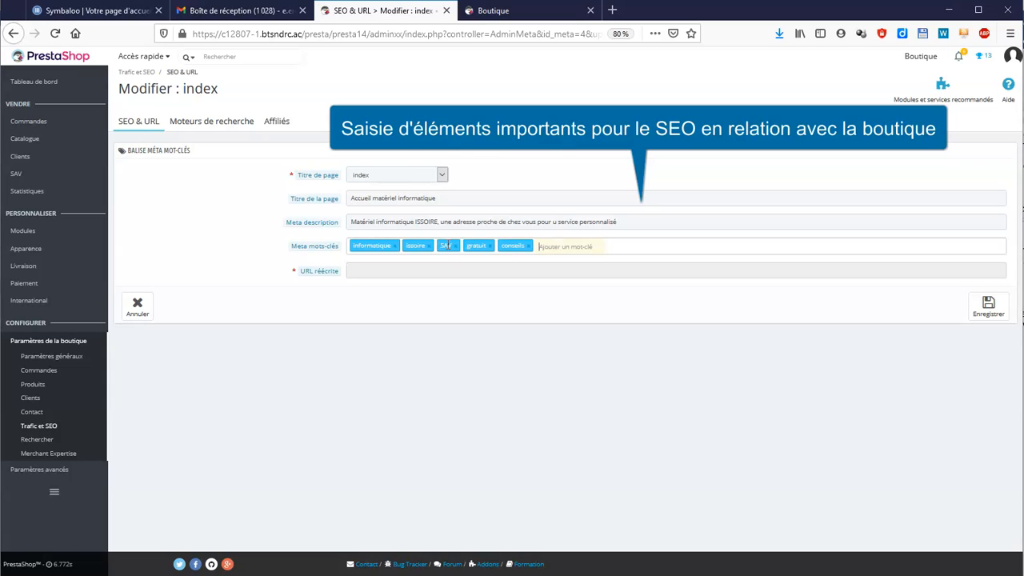
{"action": "type", "text": "ae"}
{"action": "key", "text": "Return"}
{"action": "type", "text": "microsoft"}
{"action": "key", "text": "Return"}
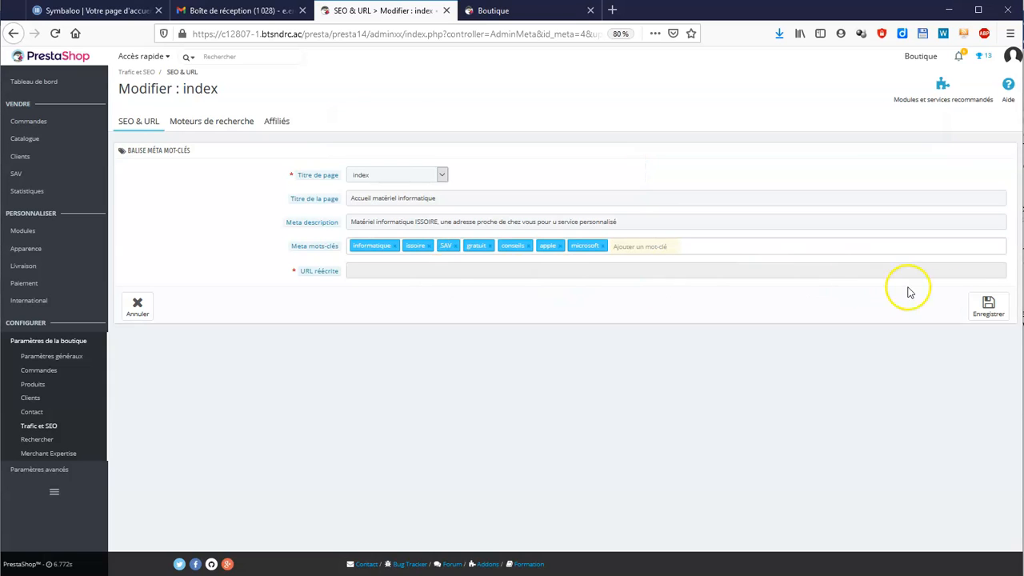
{"action": "left_click", "coordinate": [971, 301]}
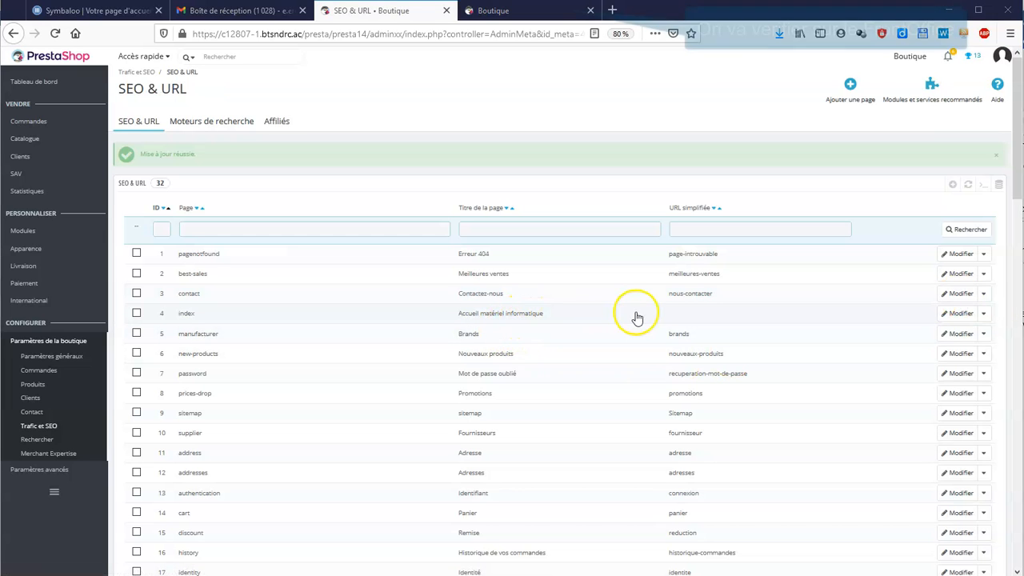
- Check the storefront's refreshed page source for the new title, description and keywords, then close it
{"action": "left_click", "coordinate": [513, 16]}
{"action": "scroll", "coordinate": [659, 407], "scroll_direction": "down", "scroll_amount": 5}
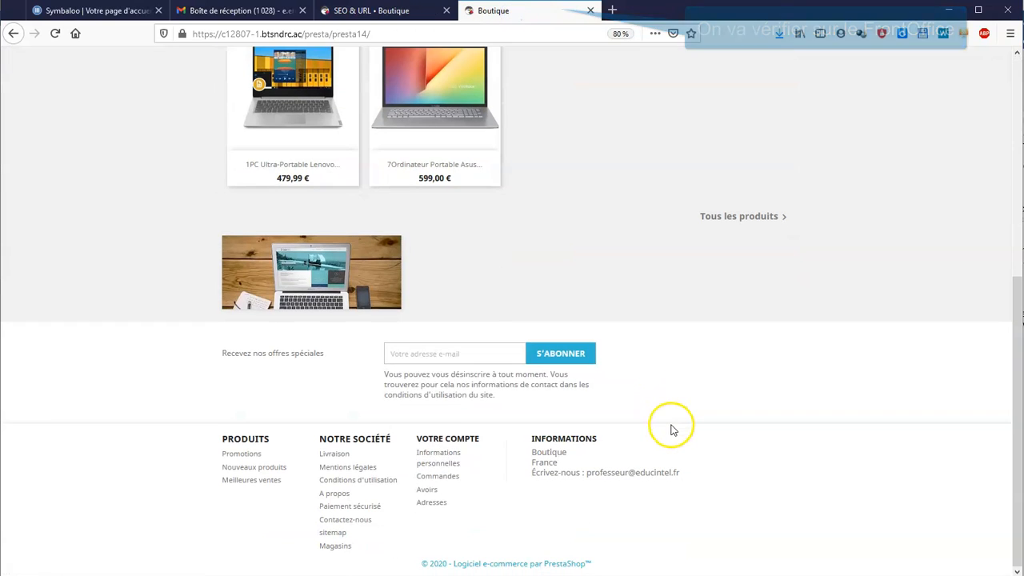
{"action": "scroll", "coordinate": [671, 430], "scroll_direction": "up", "scroll_amount": 5}
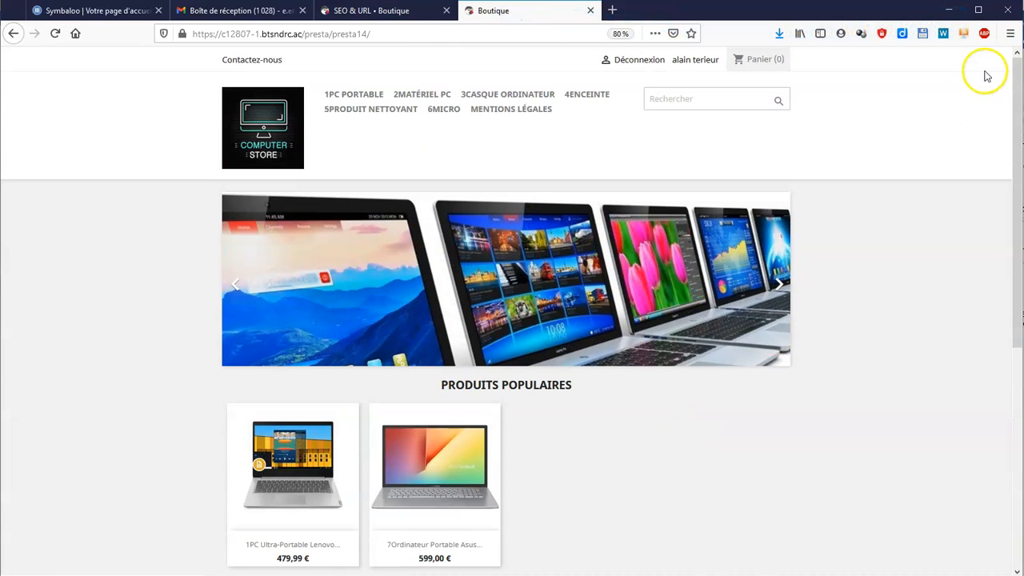
{"action": "left_click", "coordinate": [1010, 33]}
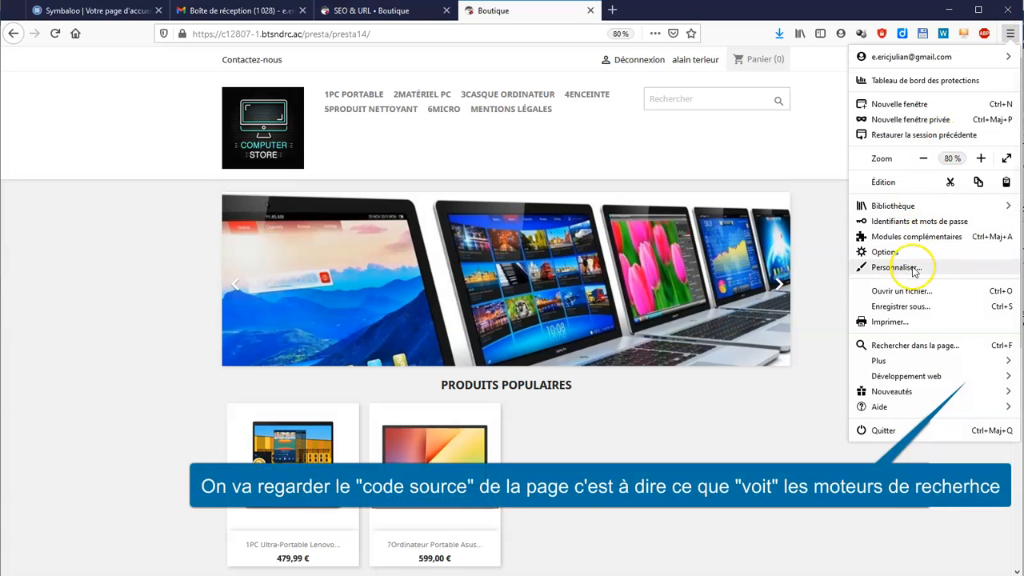
{"action": "left_click", "coordinate": [910, 377]}
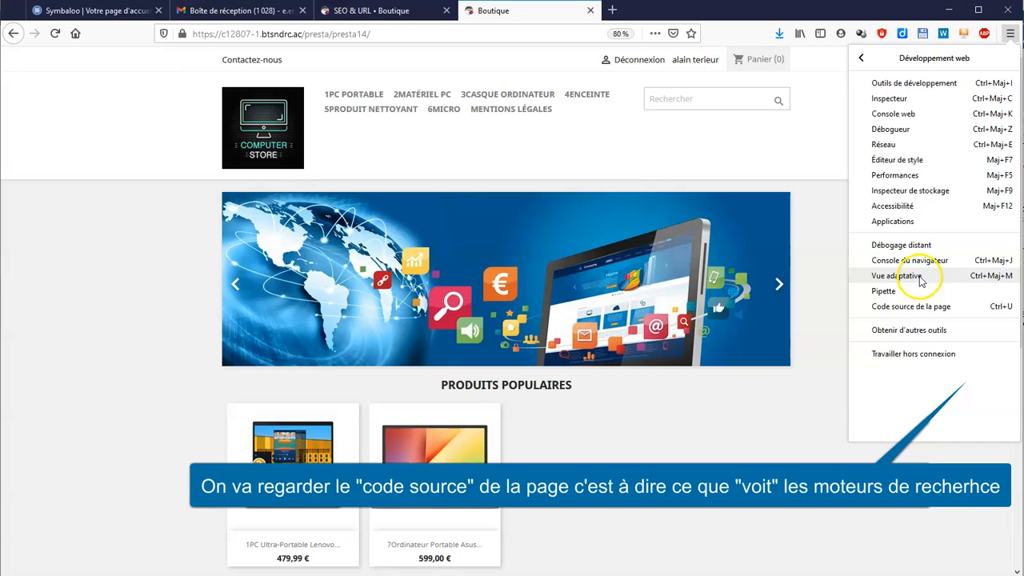
{"action": "left_click", "coordinate": [913, 307]}
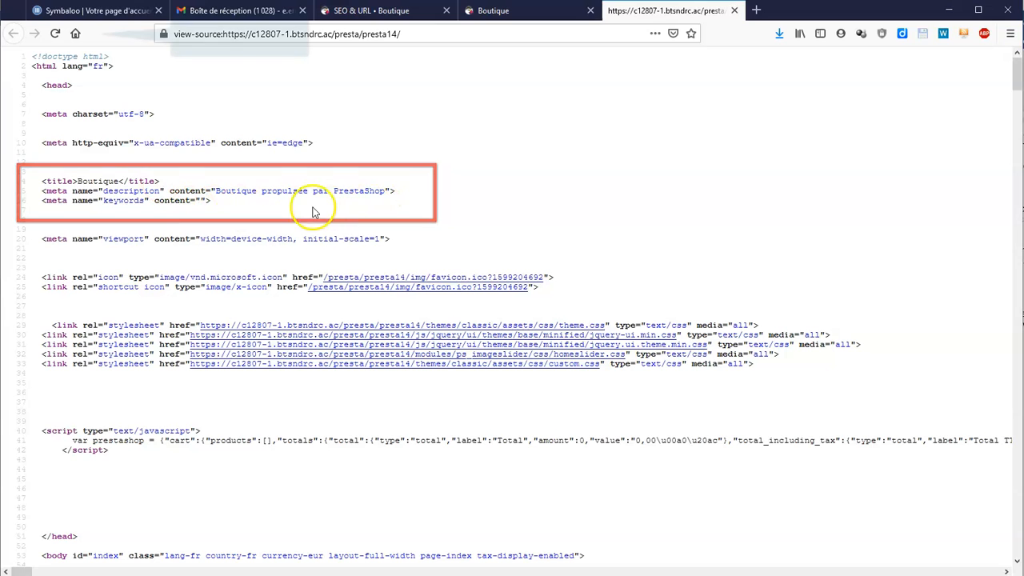
{"action": "left_click", "coordinate": [53, 33]}
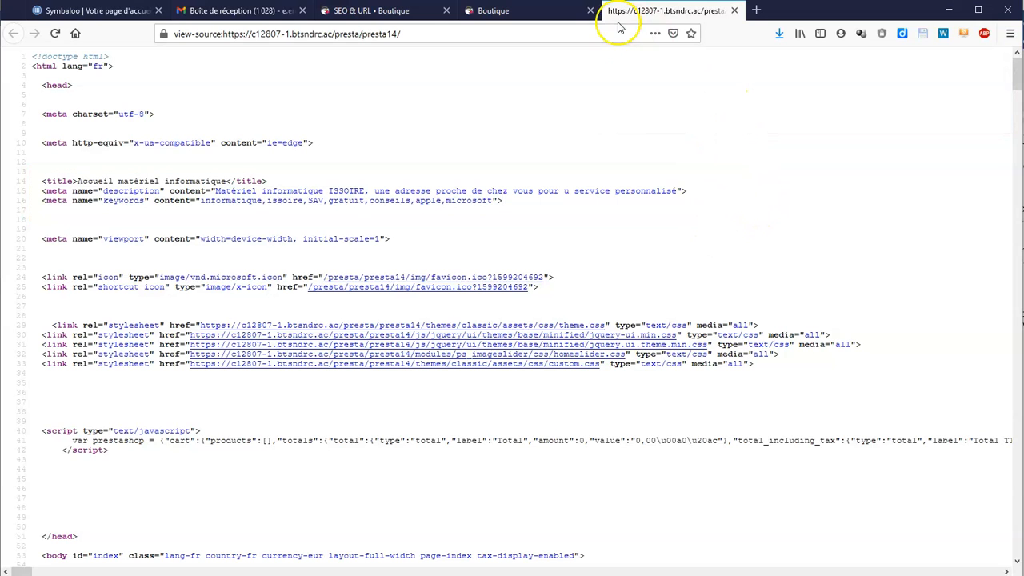
{"action": "left_click", "coordinate": [733, 11]}
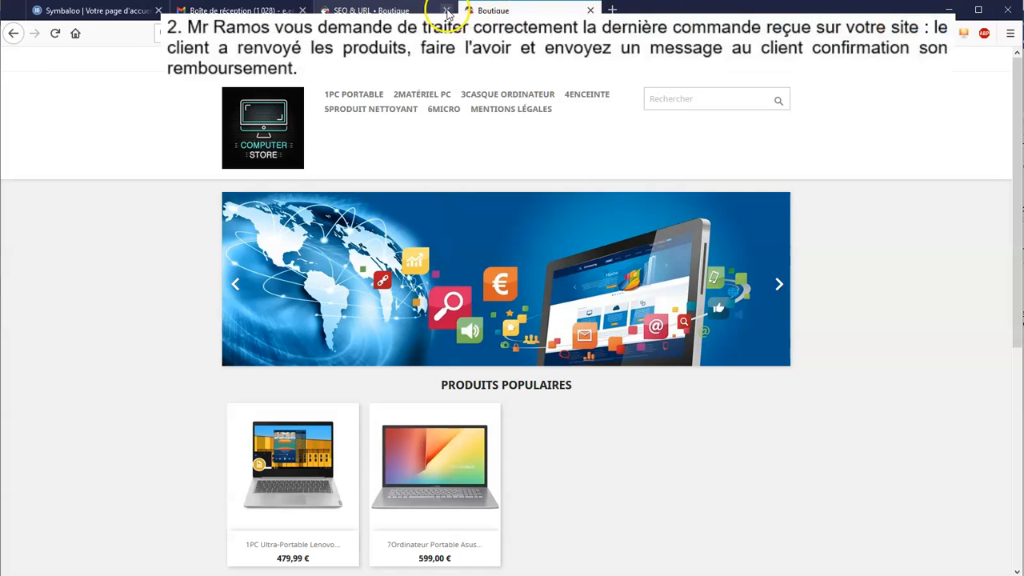
- Open the most recent order and update its status to Paiement accepté
{"action": "left_click", "coordinate": [389, 11]}
{"action": "mouse_move", "coordinate": [75, 122]}
{"action": "left_click", "coordinate": [140, 120]}
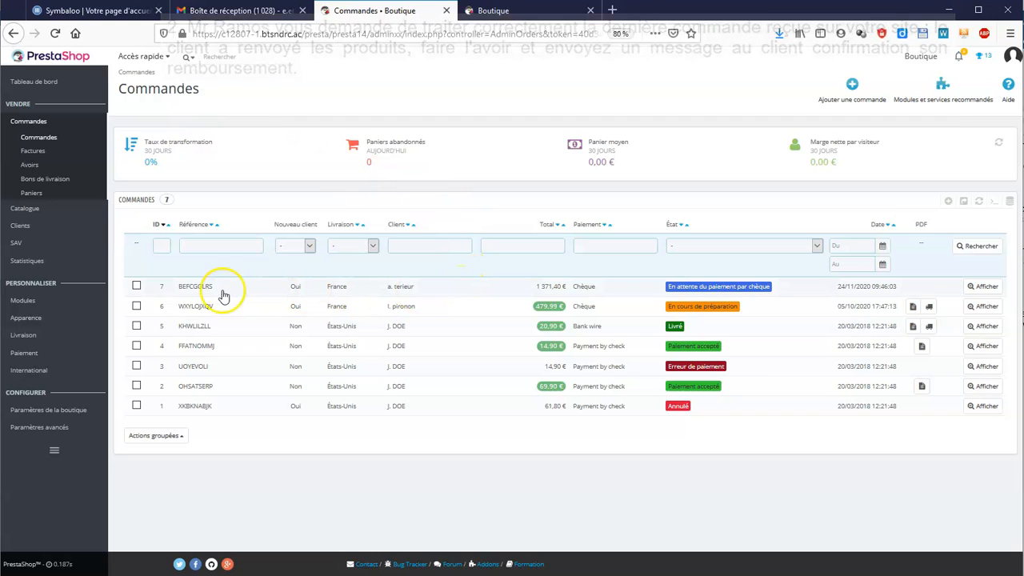
{"action": "left_click", "coordinate": [250, 291]}
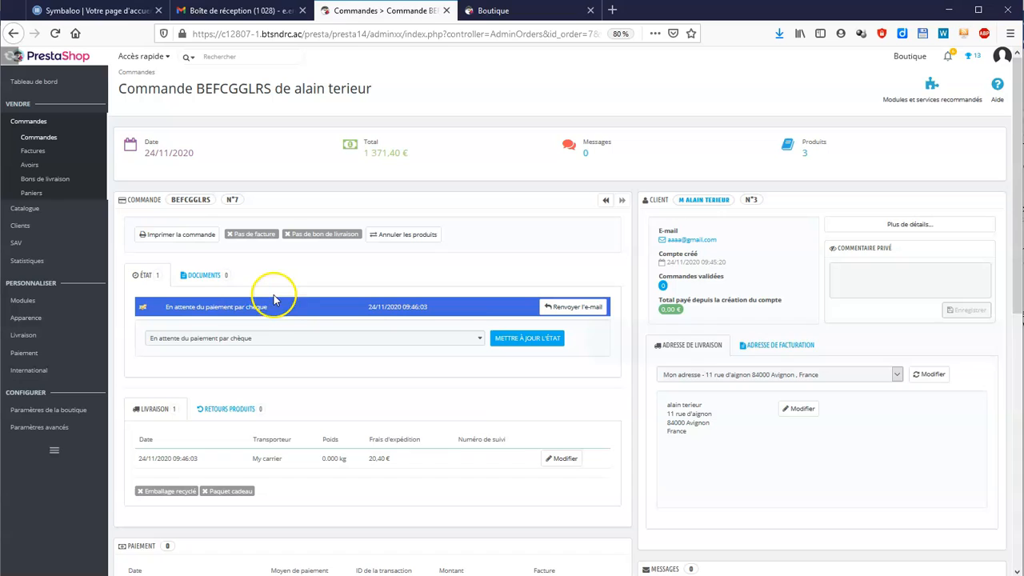
{"action": "left_click", "coordinate": [477, 340]}
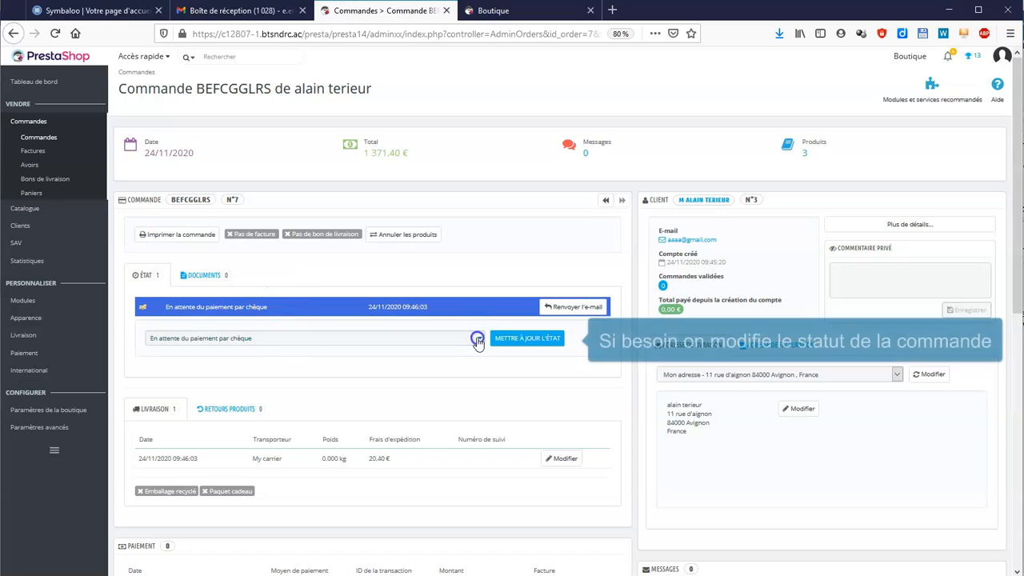
{"action": "left_click_drag", "start_coordinate": [472, 377], "coordinate": [469, 447]}
{"action": "left_click", "coordinate": [372, 468]}
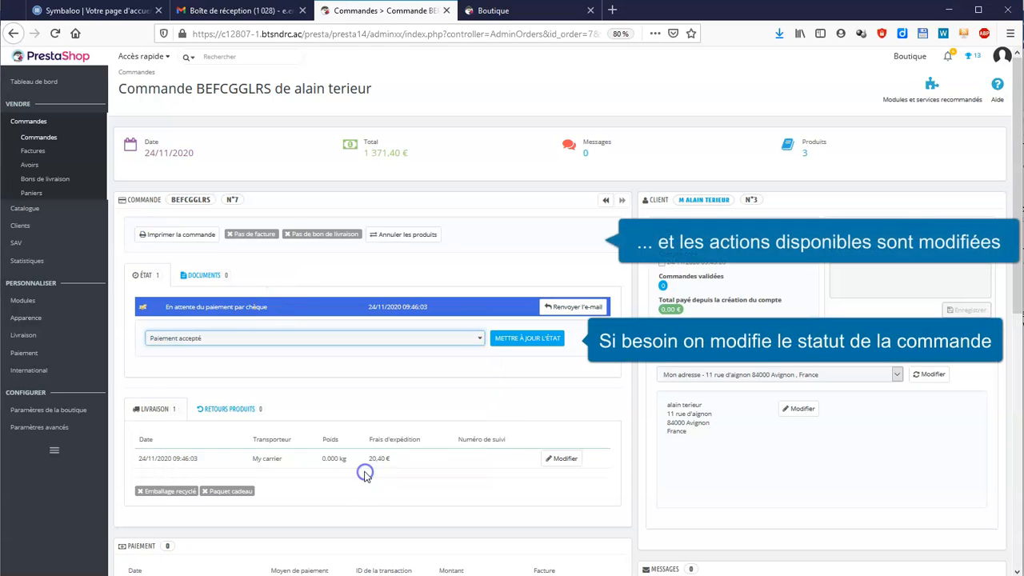
{"action": "left_click", "coordinate": [510, 344]}
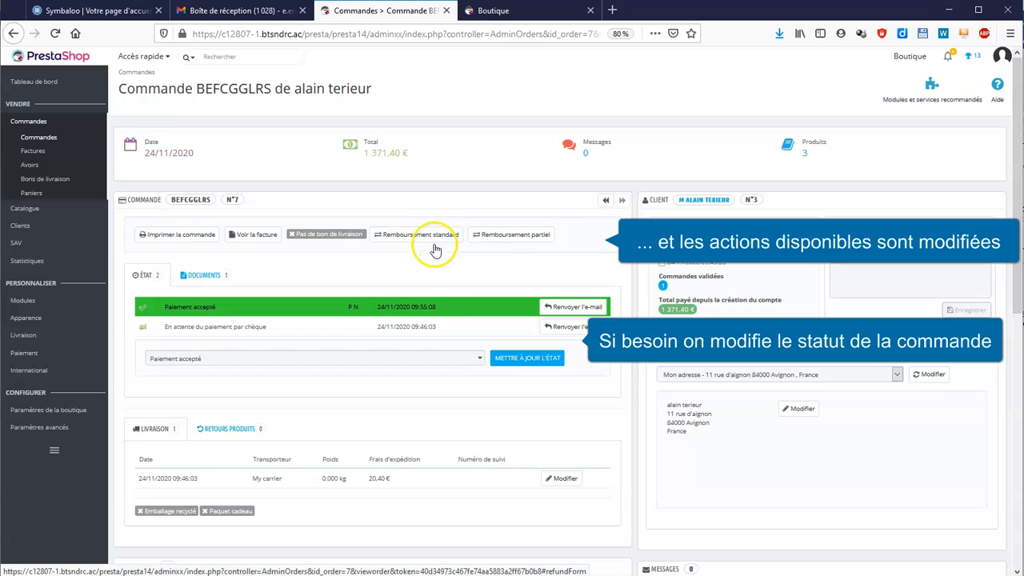
- Update the same order's status to Livré
{"action": "left_click", "coordinate": [480, 362]}
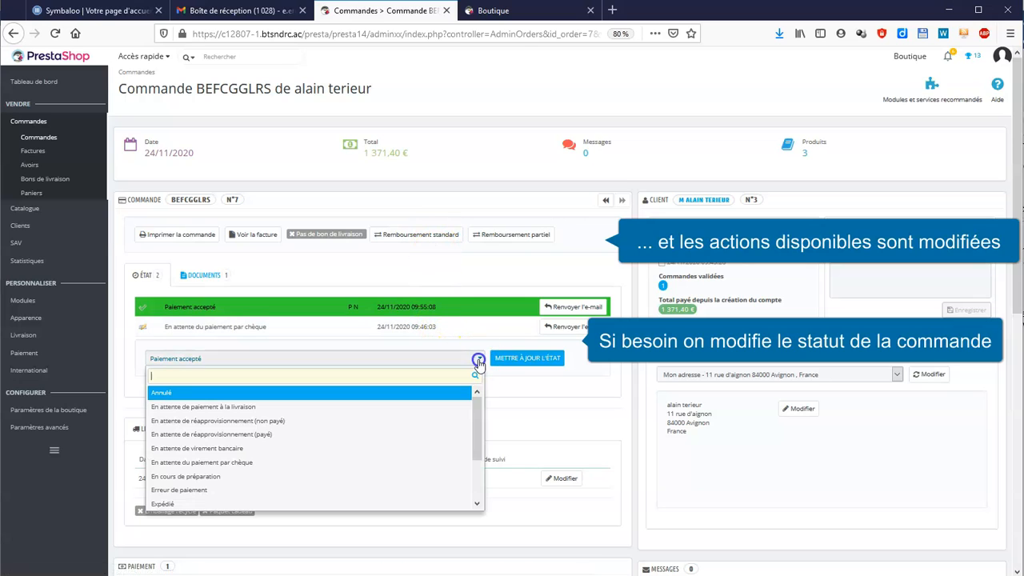
{"action": "left_click_drag", "start_coordinate": [477, 408], "coordinate": [475, 460]}
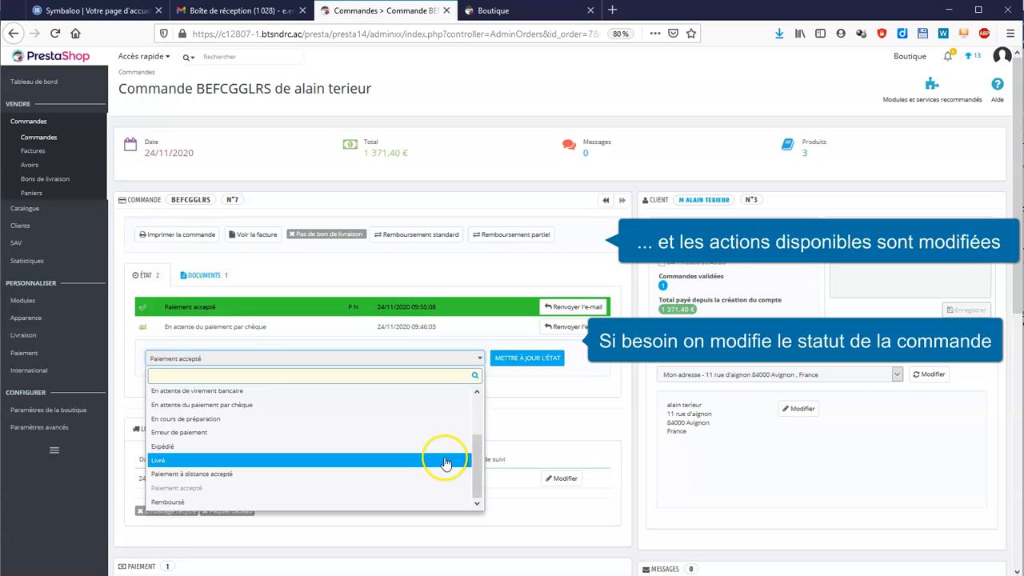
{"action": "left_click", "coordinate": [446, 461]}
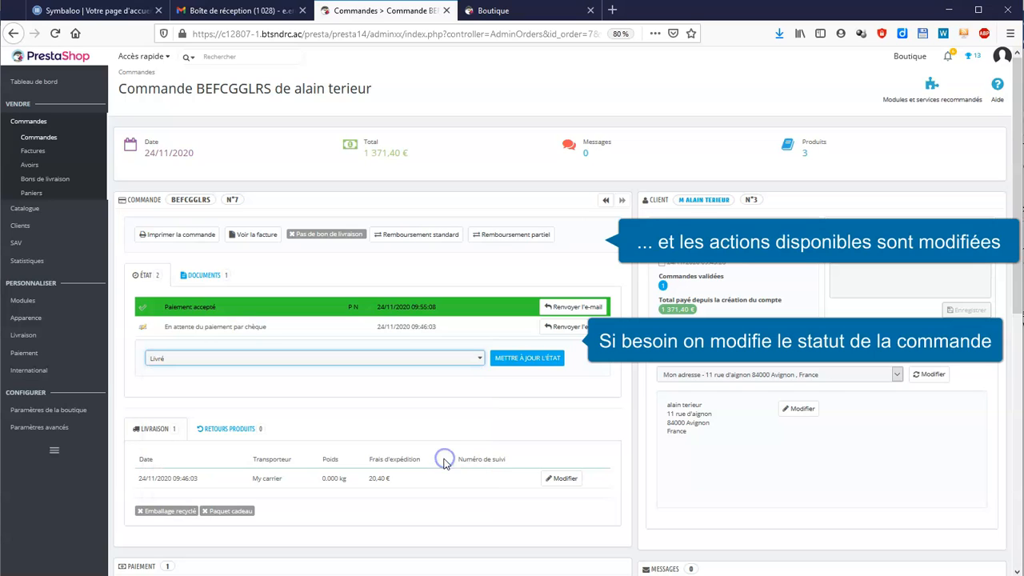
{"action": "left_click", "coordinate": [525, 360]}
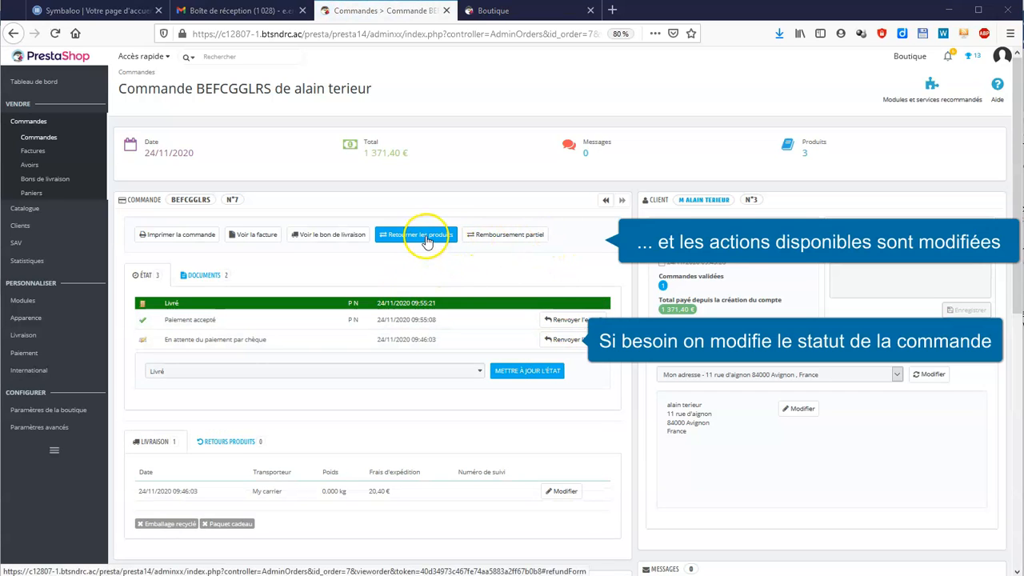
- Return all three ordered products to stock and generate a credit slip for them
{"action": "left_click", "coordinate": [427, 237]}
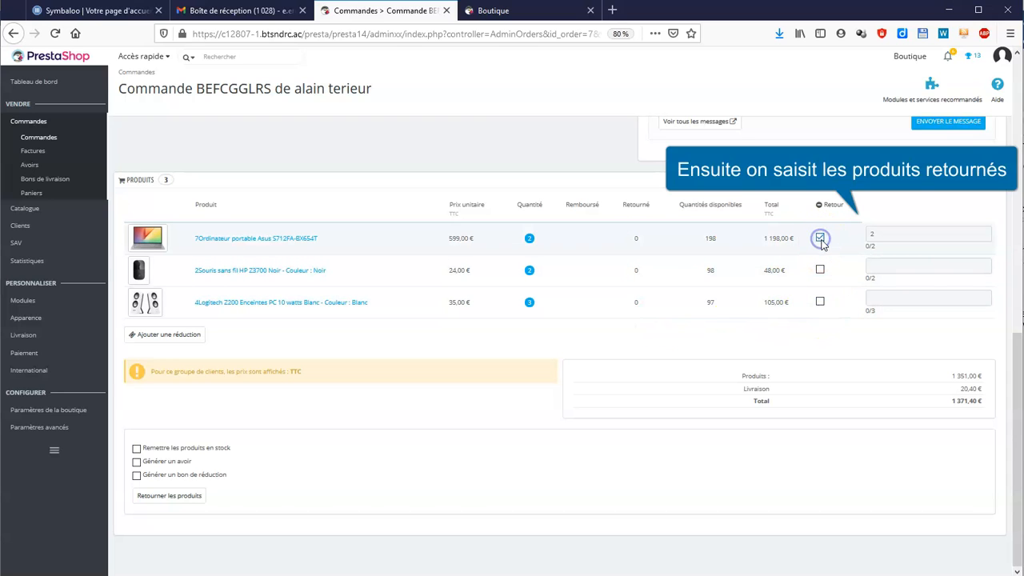
{"action": "left_click", "coordinate": [822, 271]}
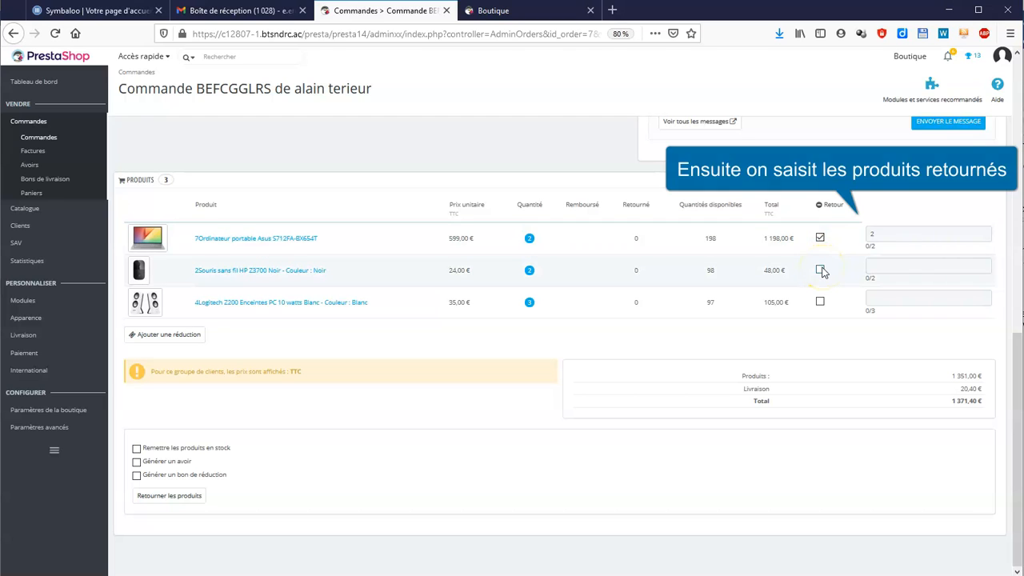
{"action": "left_click", "coordinate": [820, 303]}
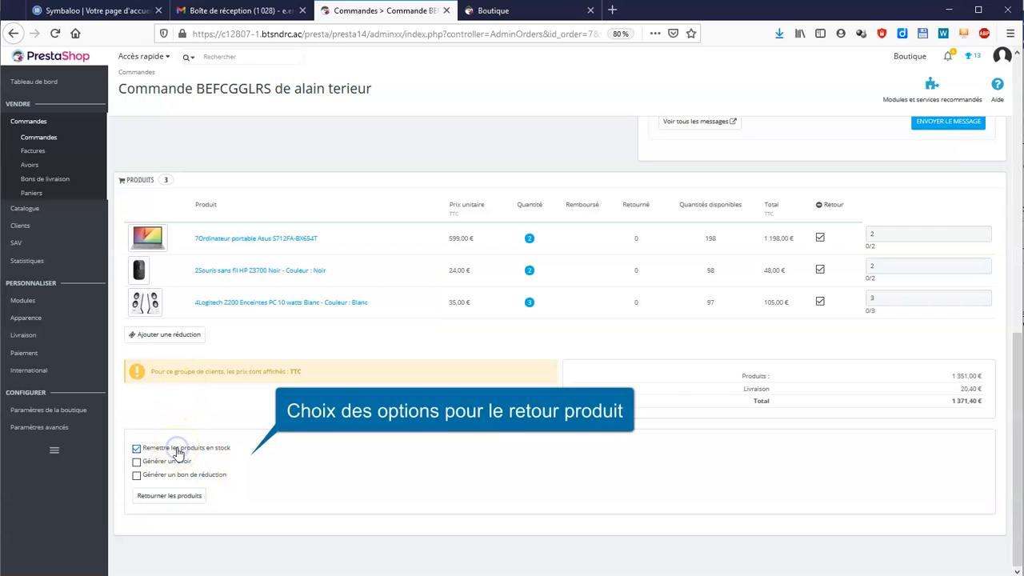
{"action": "left_click", "coordinate": [172, 464]}
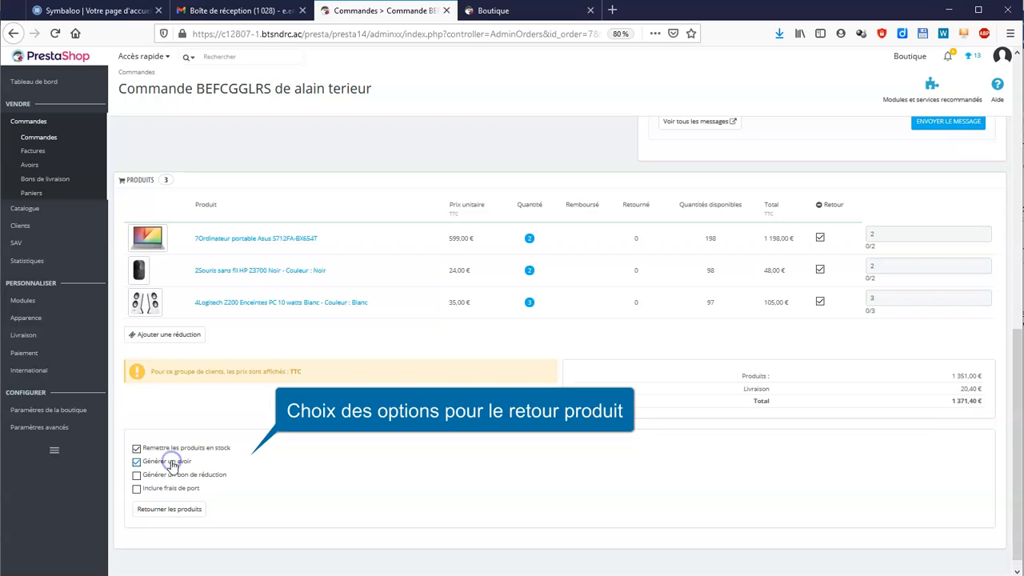
{"action": "left_click", "coordinate": [189, 515]}
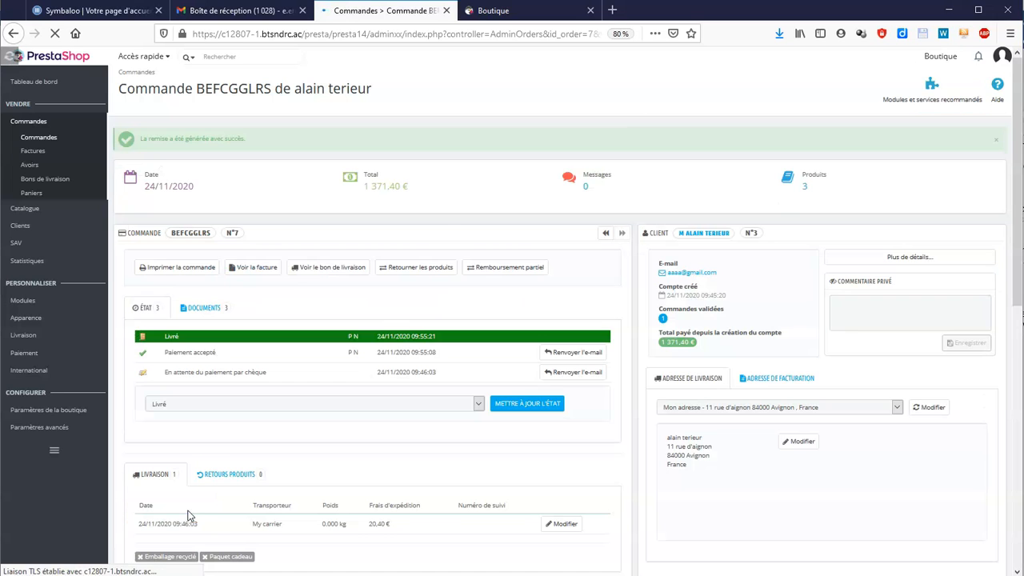
- Pick Remboursé in the order status list and apply it to the order
{"action": "scroll", "coordinate": [347, 402], "scroll_direction": "down", "scroll_amount": 2}
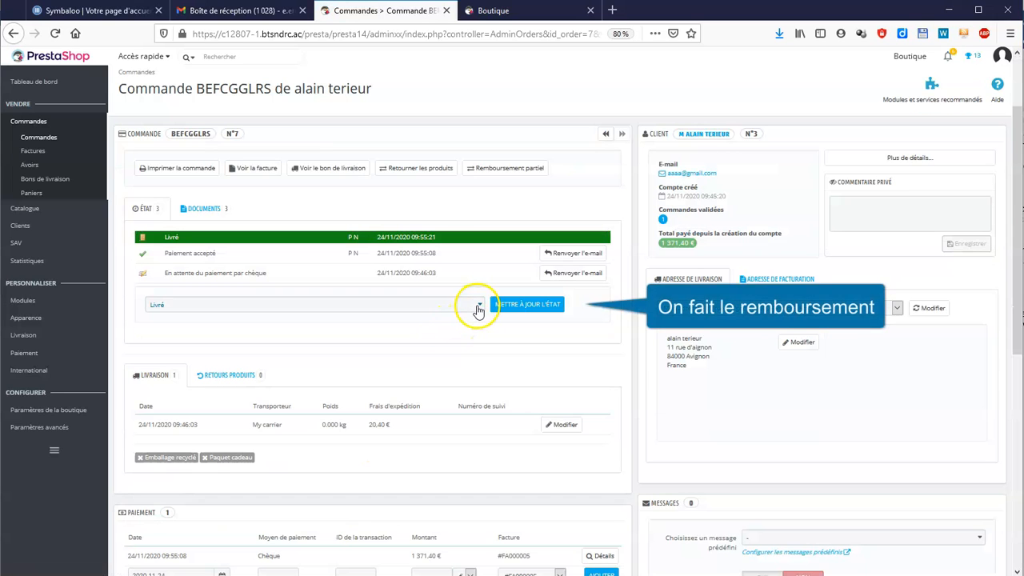
{"action": "left_click", "coordinate": [478, 309]}
{"action": "scroll", "coordinate": [425, 368], "scroll_direction": "down", "scroll_amount": 3}
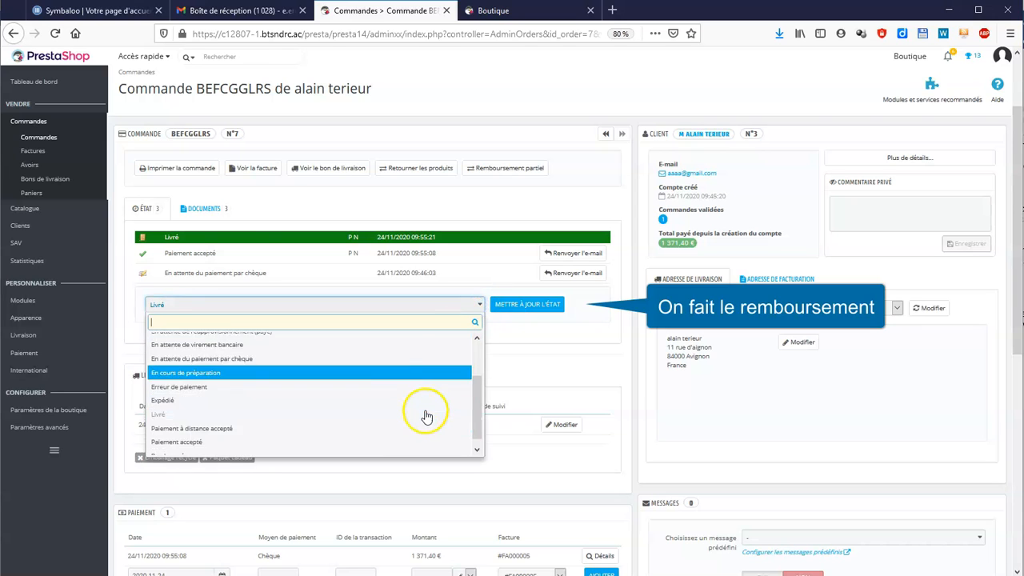
{"action": "left_click", "coordinate": [248, 448]}
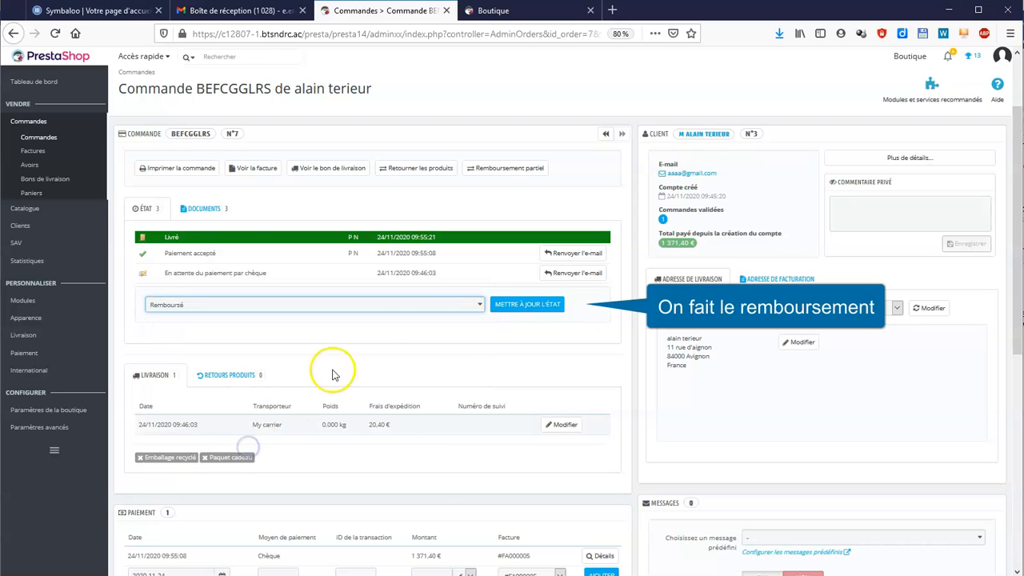
{"action": "left_click", "coordinate": [525, 305]}
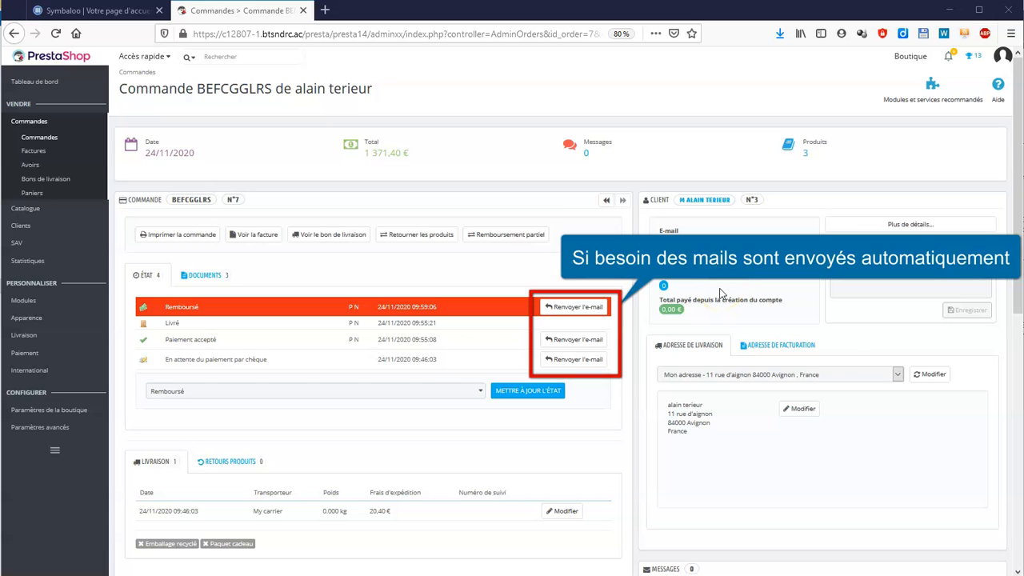
- Set the order message visible to the customer and write the refund notice
{"action": "scroll", "coordinate": [768, 264], "scroll_direction": "down", "scroll_amount": 5}
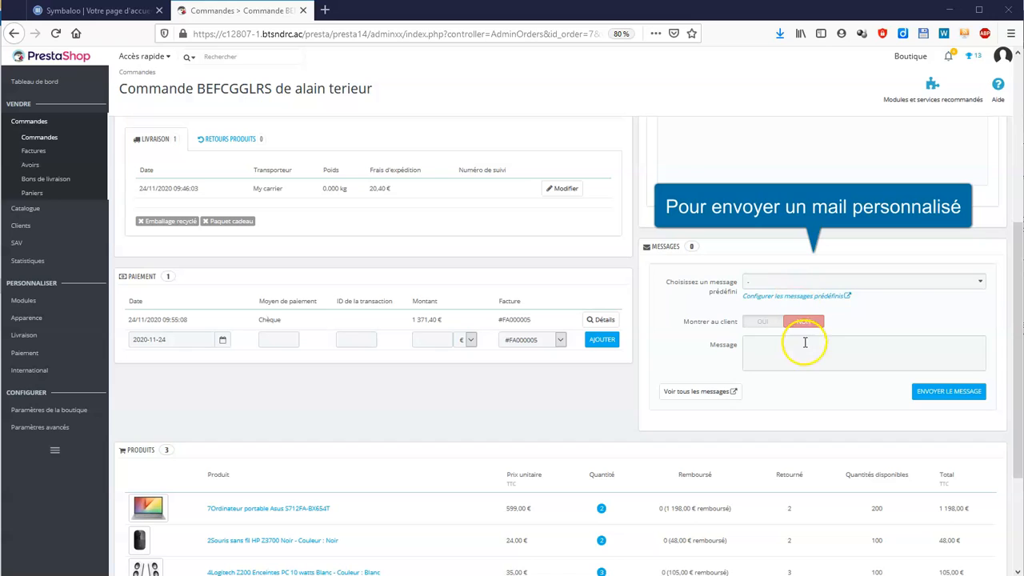
{"action": "left_click", "coordinate": [764, 323]}
{"action": "left_click", "coordinate": [767, 340]}
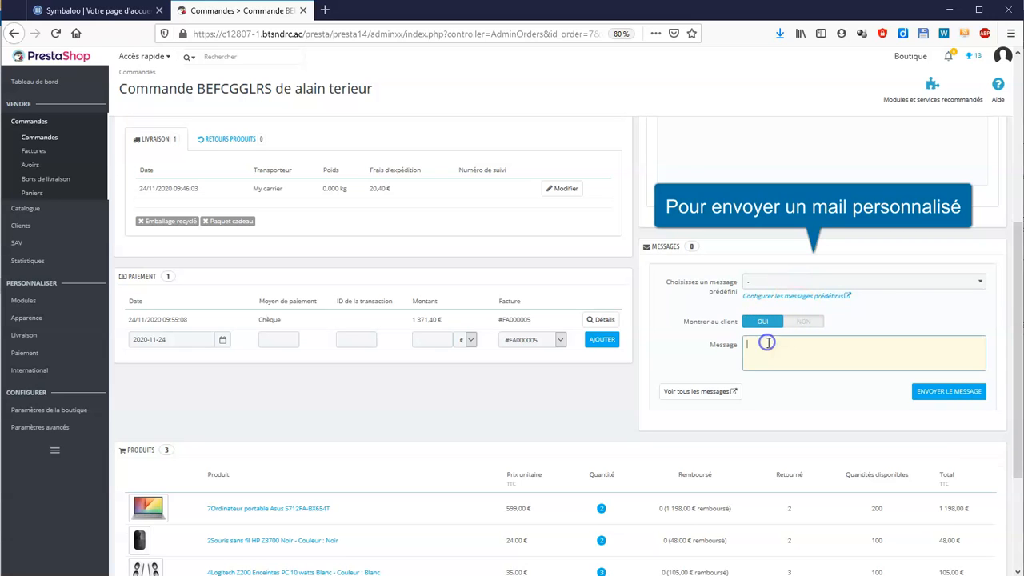
{"action": "type", "text": "Nous avons procédé au rembourseent de votre produit. Nous espérons que"}
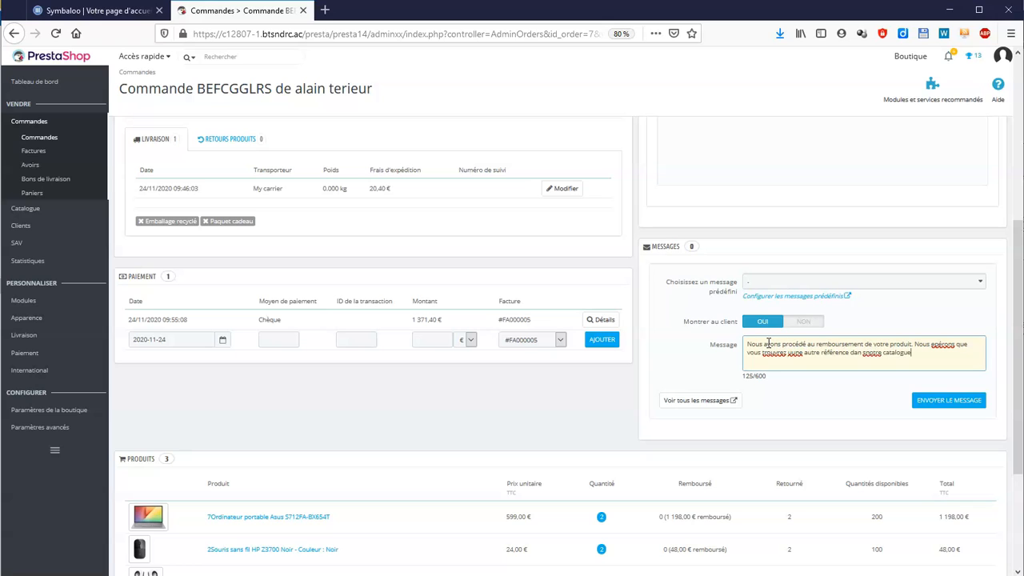
{"action": "key", "text": "Return"}
{"action": "type", "text": "le SAV de ..."}
- Correct the misspelled words in the refund message and send it
{"action": "right_click", "coordinate": [790, 351]}
{"action": "left_click", "coordinate": [820, 362]}
{"action": "right_click", "coordinate": [874, 353]}
{"action": "left_click", "coordinate": [905, 364]}
{"action": "right_click", "coordinate": [773, 355]}
{"action": "right_click", "coordinate": [782, 360]}
{"action": "left_click", "coordinate": [865, 373]}
{"action": "left_click", "coordinate": [971, 409]}
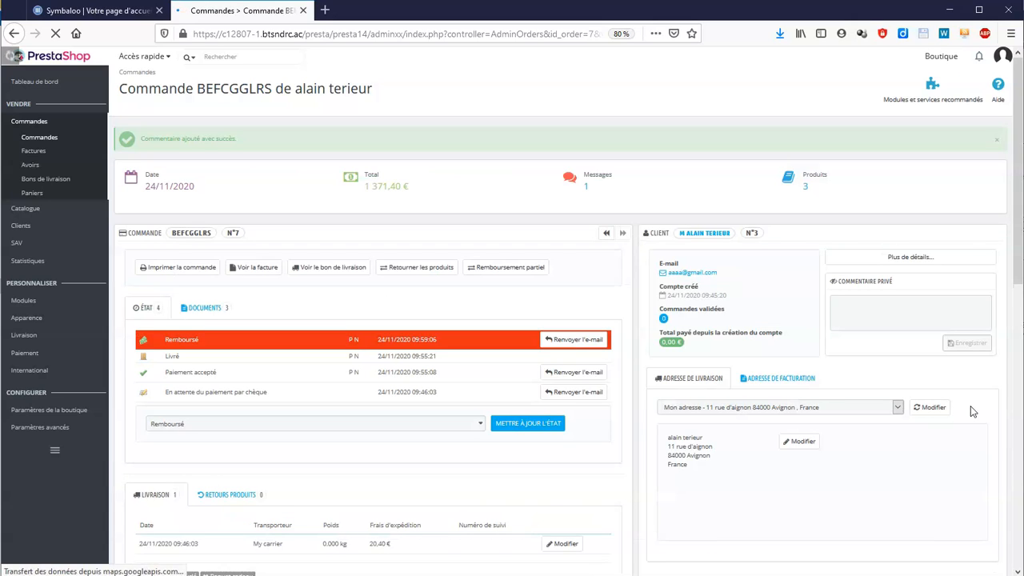
- Open the customer's details page to review their order, e-mails and refund message
{"action": "left_click", "coordinate": [897, 260]}
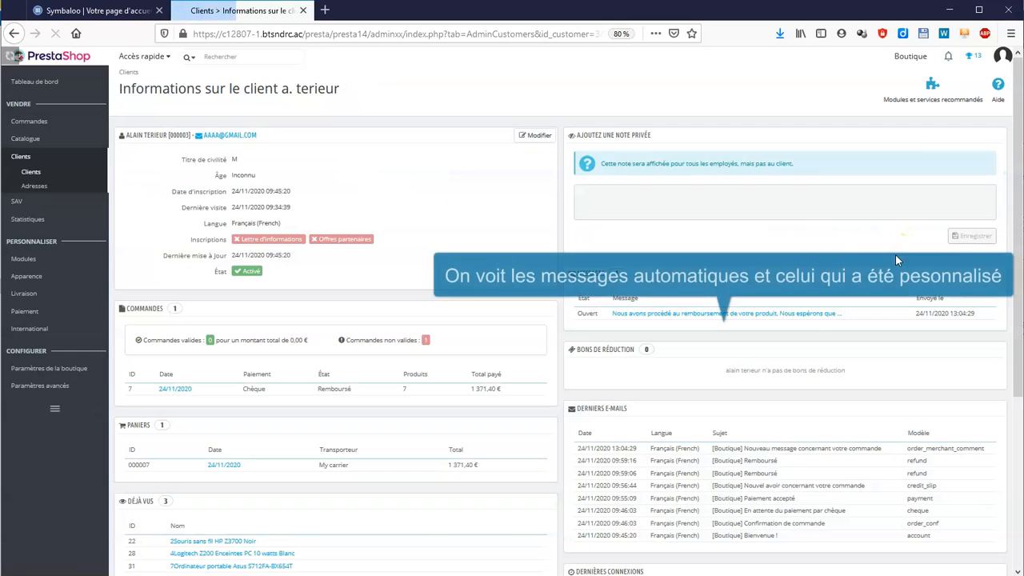
{"action": "scroll", "coordinate": [852, 320], "scroll_direction": "down", "scroll_amount": 3}
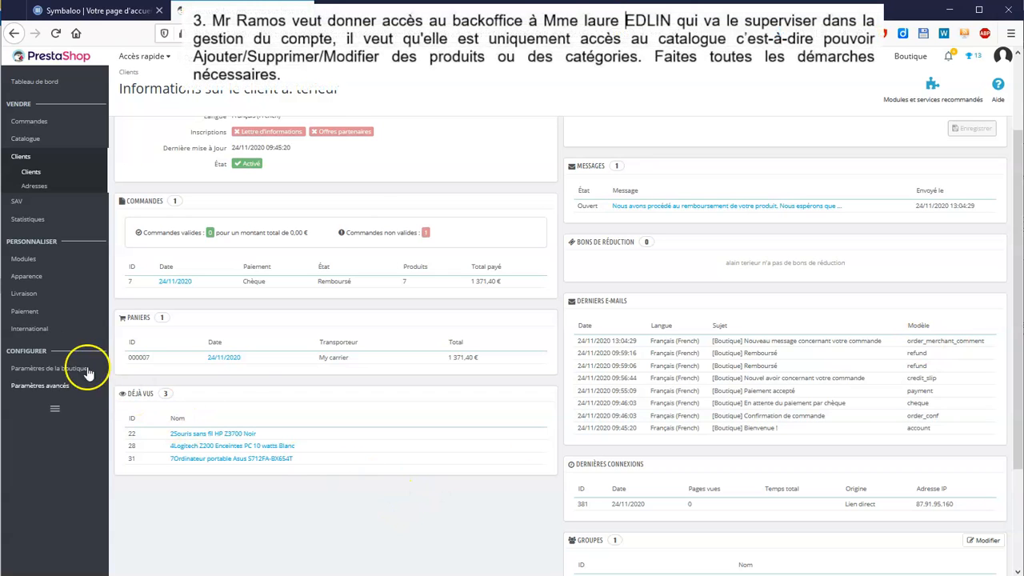
{"action": "mouse_move", "coordinate": [64, 391]}
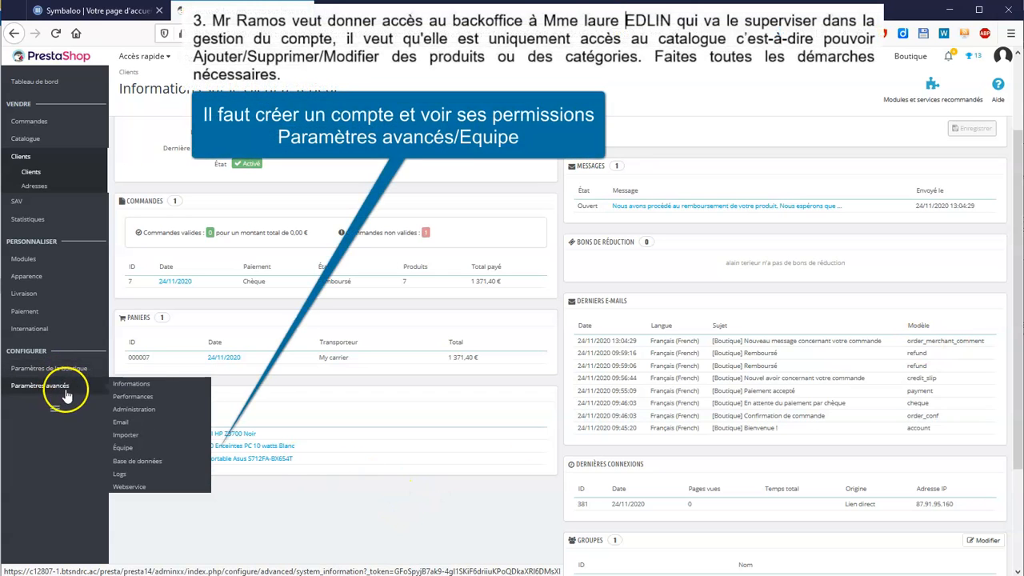
- Start a new employee in Équipe with their first name, last name, e-mail and password
{"action": "left_click", "coordinate": [130, 449]}
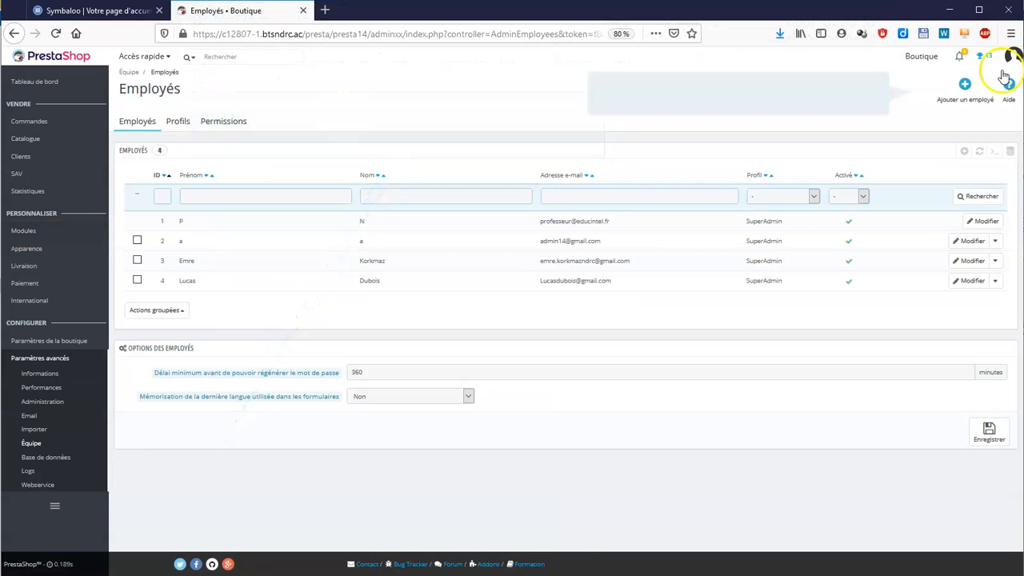
{"action": "left_click", "coordinate": [966, 99]}
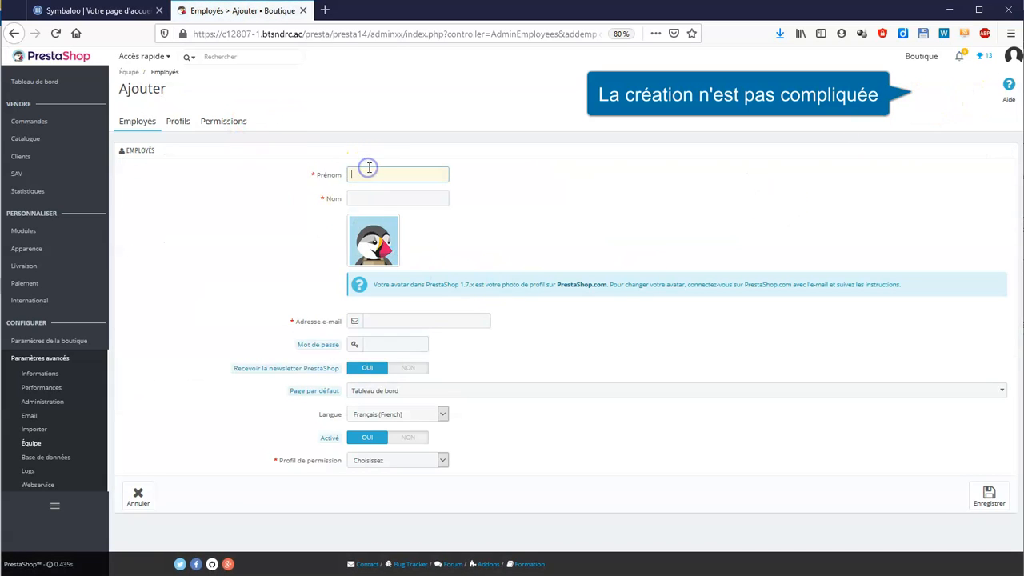
{"action": "left_click", "coordinate": [387, 199]}
{"action": "left_click", "coordinate": [420, 320]}
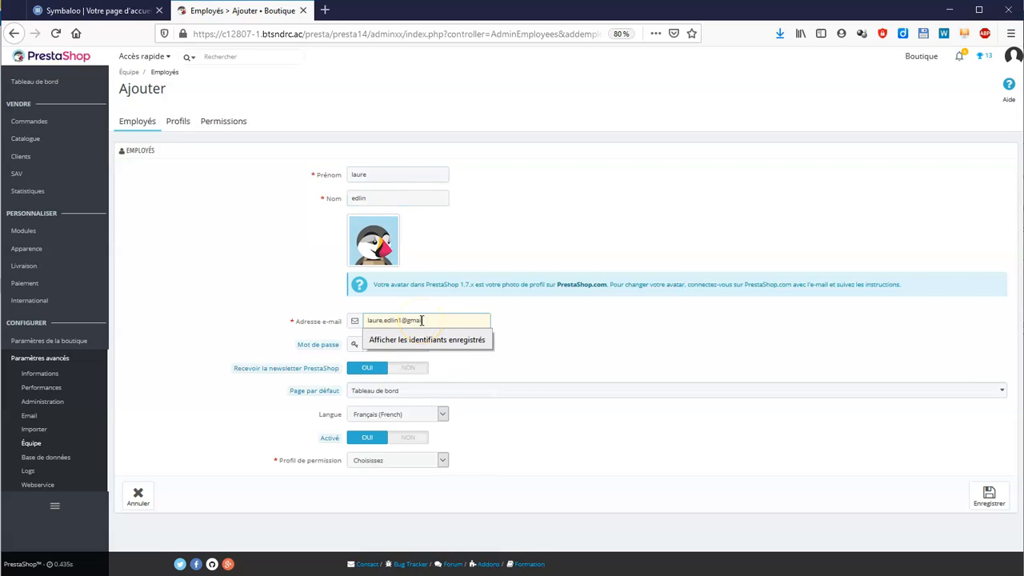
{"action": "left_click", "coordinate": [393, 342]}
{"action": "type", "text": "••••••••"}
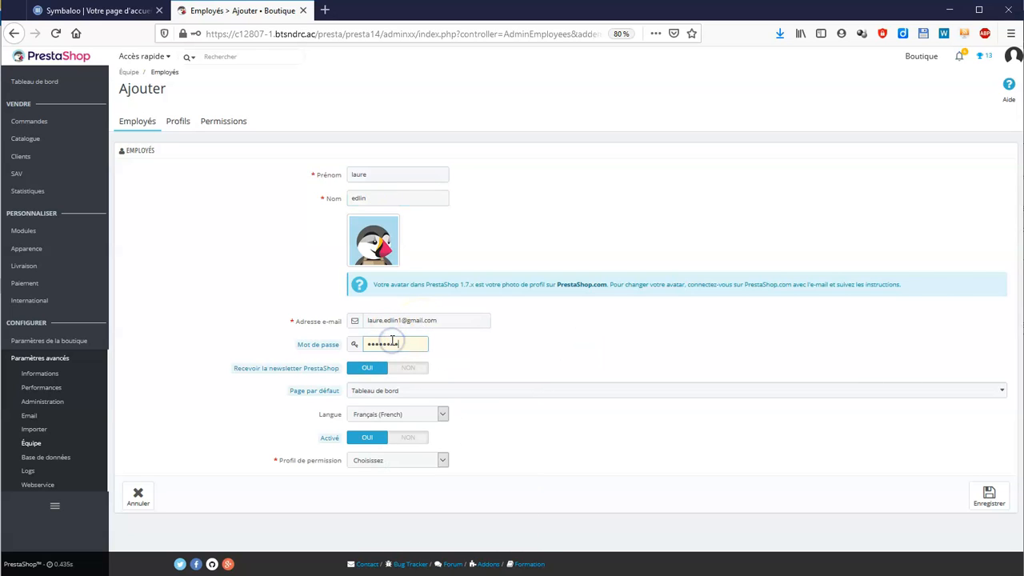
- Give the new employee the Commercial profile and save, declining the browser's login prompt
{"action": "left_click", "coordinate": [443, 461]}
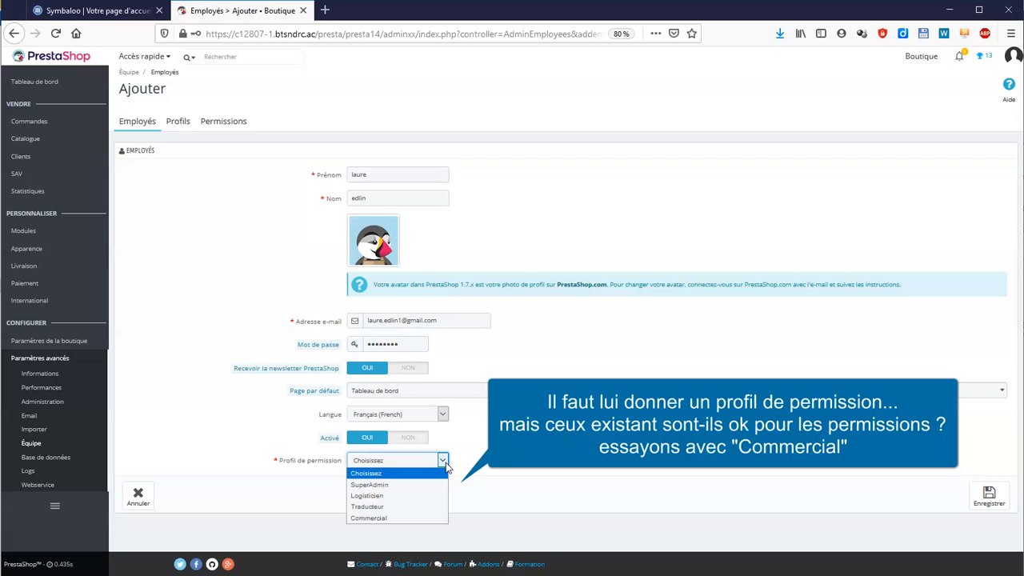
{"action": "left_click", "coordinate": [430, 520]}
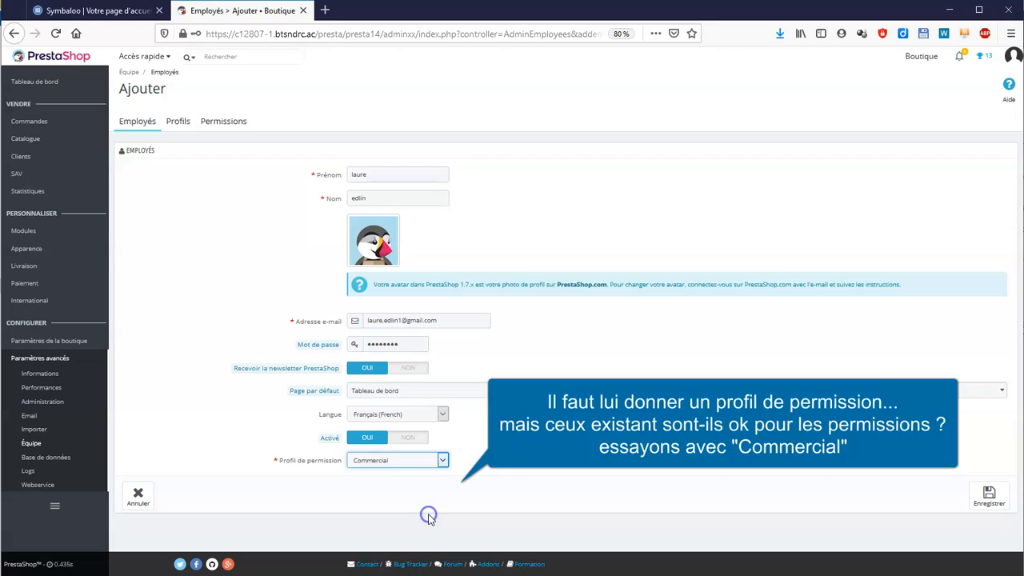
{"action": "left_click", "coordinate": [988, 496]}
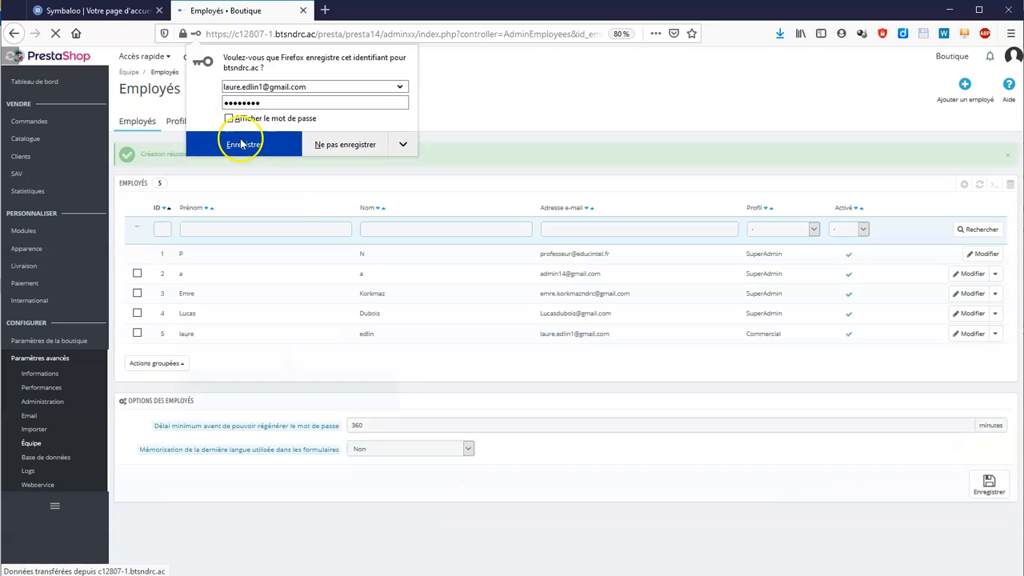
{"action": "left_click", "coordinate": [330, 146]}
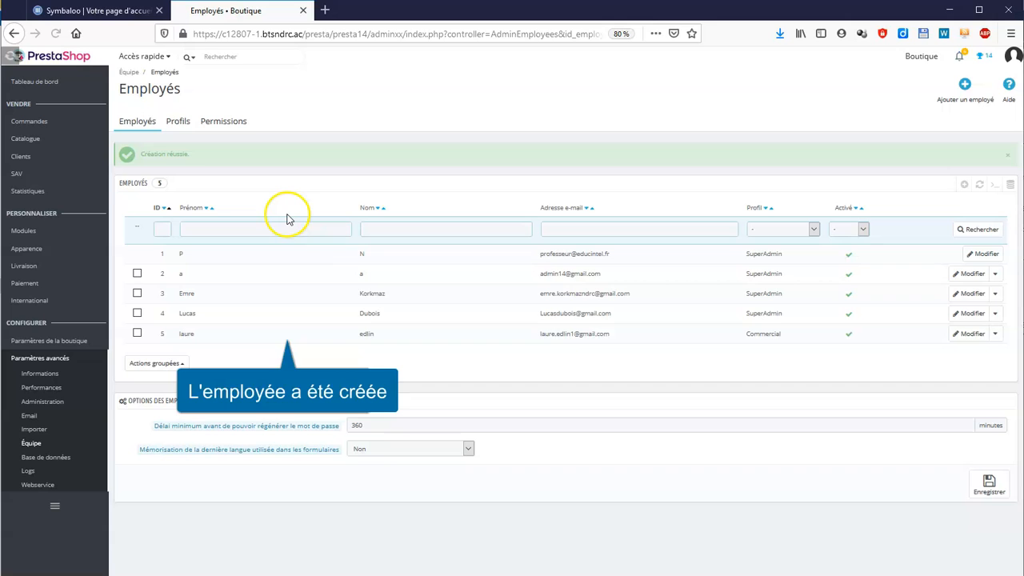
- Review the Commercial profile's permissions in the Permissions tab
{"action": "left_click", "coordinate": [230, 124]}
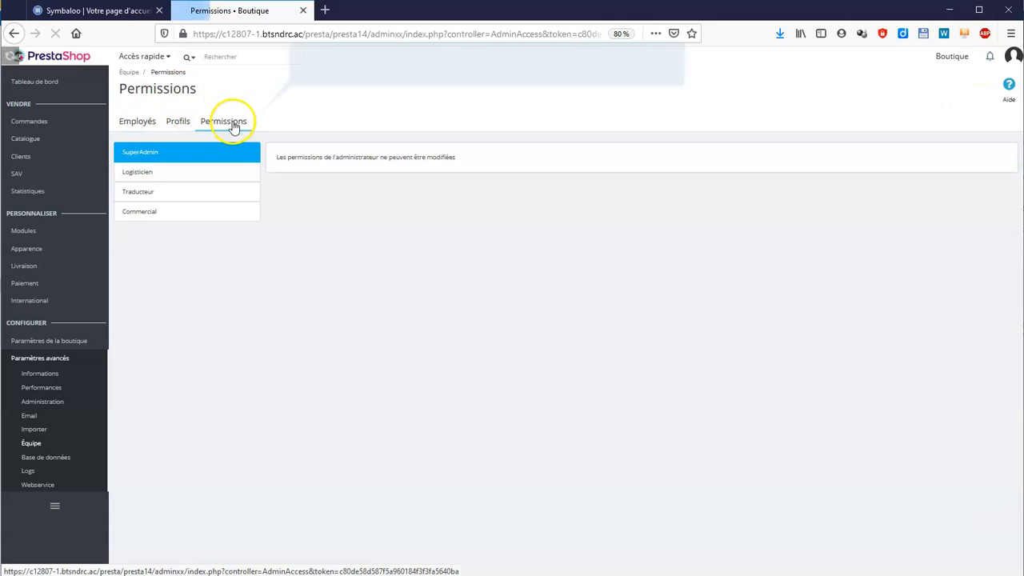
{"action": "left_click", "coordinate": [161, 214]}
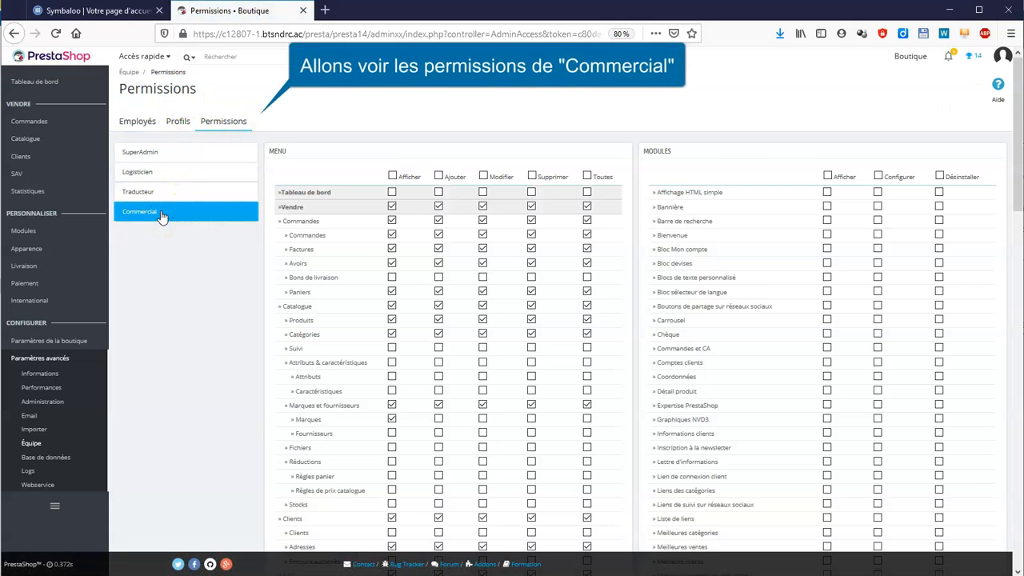
{"action": "scroll", "coordinate": [638, 319], "scroll_direction": "down", "scroll_amount": 3}
{"action": "scroll", "coordinate": [638, 318], "scroll_direction": "up", "scroll_amount": 2}
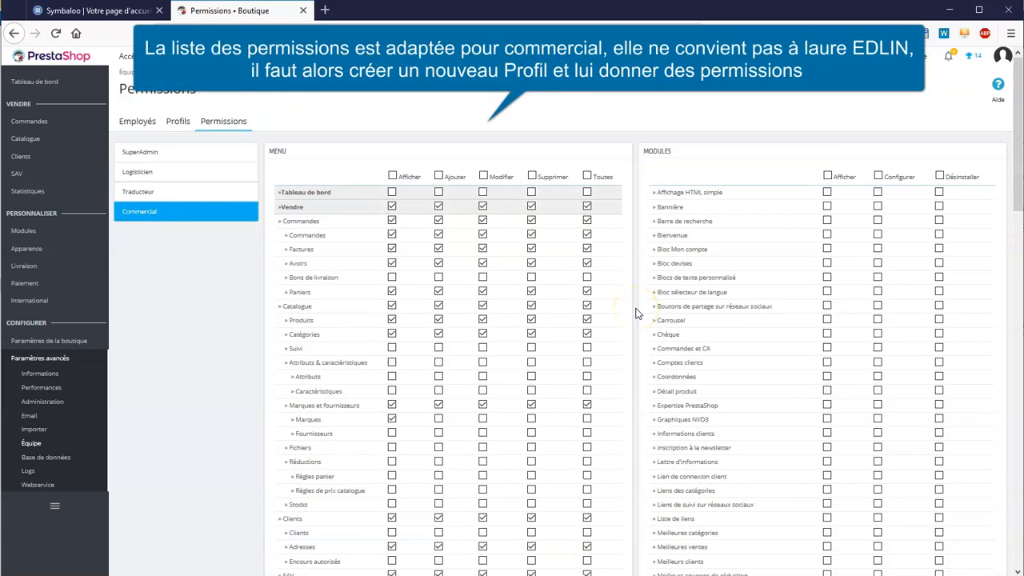
- Create and save a new profile named Employé
{"action": "left_click", "coordinate": [175, 124]}
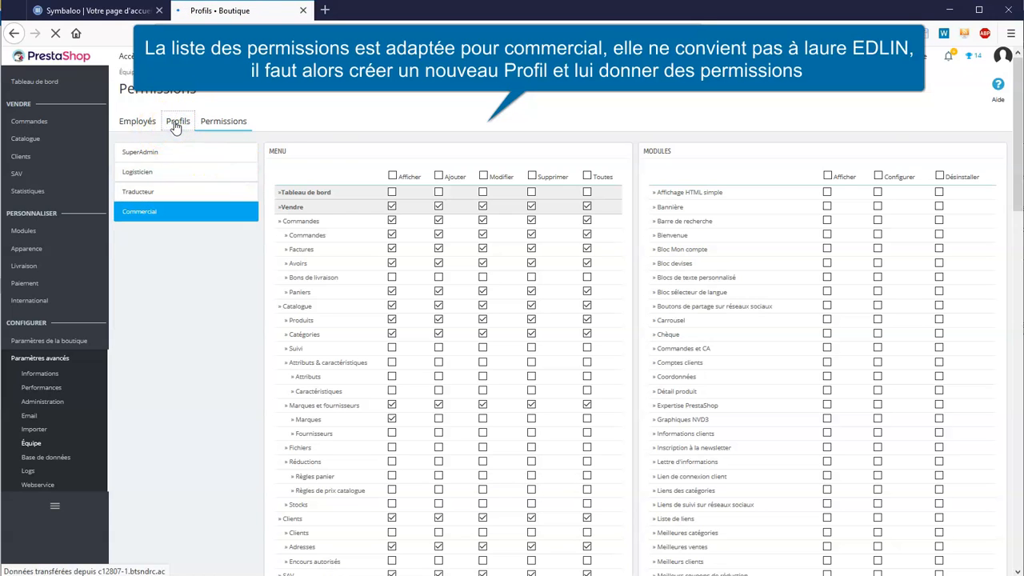
{"action": "left_click", "coordinate": [952, 106]}
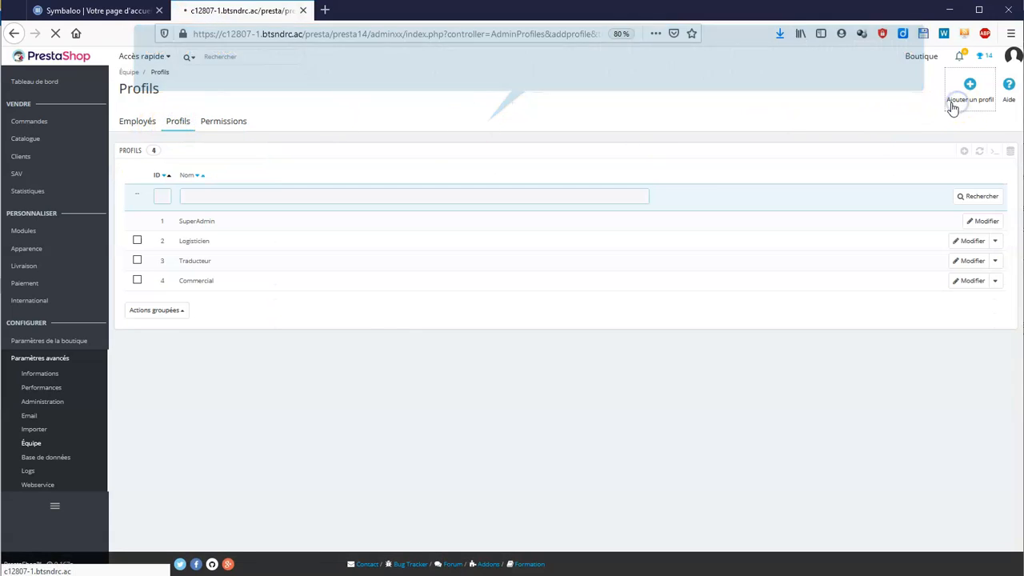
{"action": "left_click", "coordinate": [374, 175]}
{"action": "type", "text": "Emplo"}
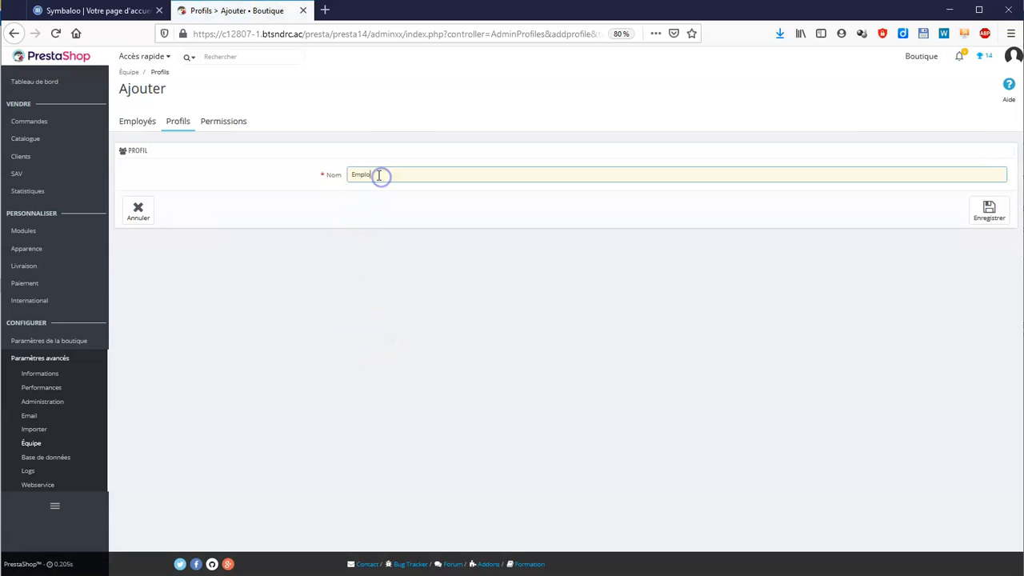
{"action": "type", "text": "yé"}
{"action": "left_click", "coordinate": [985, 210]}
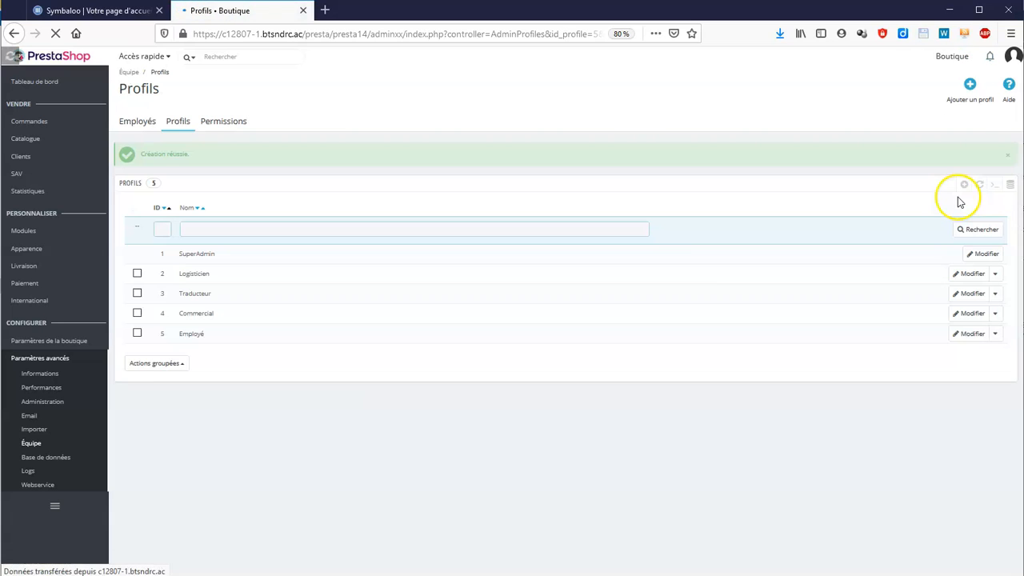
- Give the Employé profile full permissions on Produits and Catégories only, clearing the Vendre row
{"action": "left_click", "coordinate": [237, 126]}
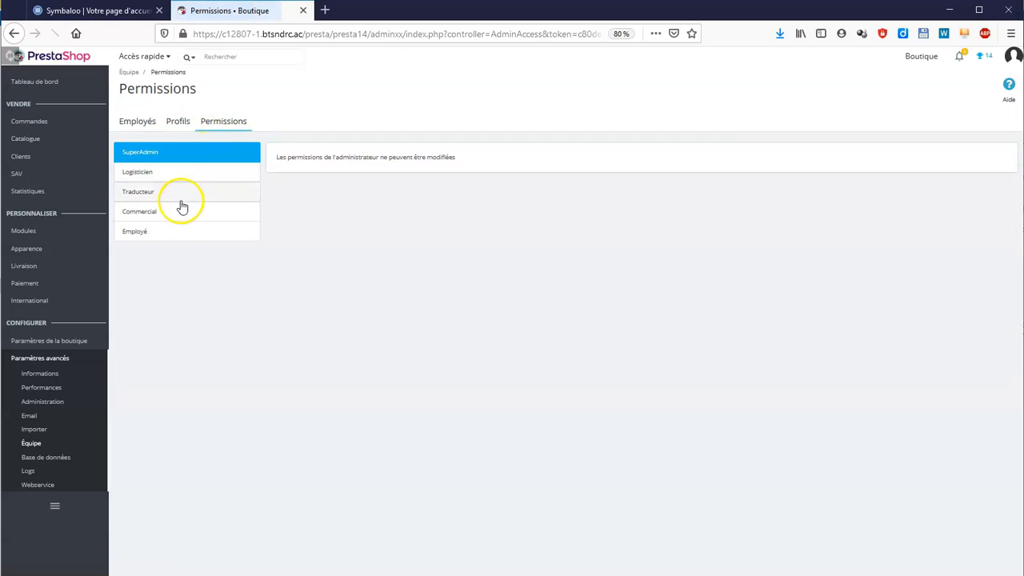
{"action": "left_click", "coordinate": [177, 233]}
{"action": "scroll", "coordinate": [624, 297], "scroll_direction": "down", "scroll_amount": 6}
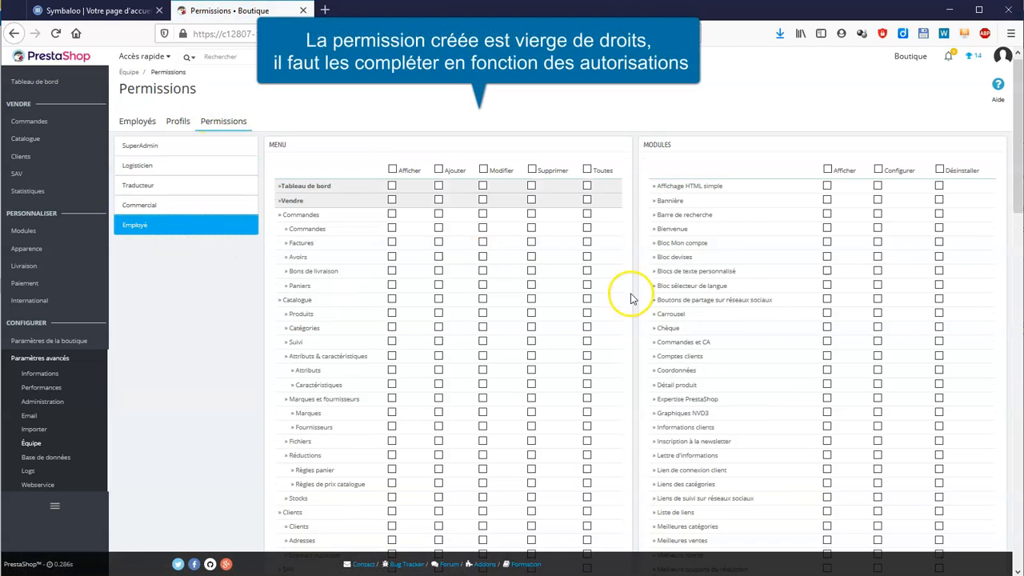
{"action": "scroll", "coordinate": [628, 306], "scroll_direction": "up", "scroll_amount": 10}
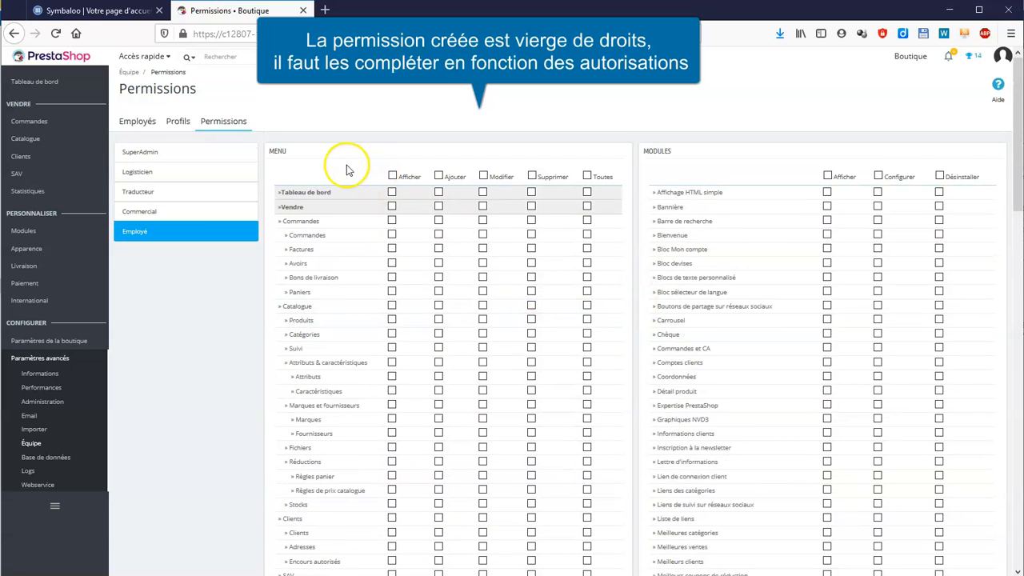
{"action": "left_click", "coordinate": [589, 194]}
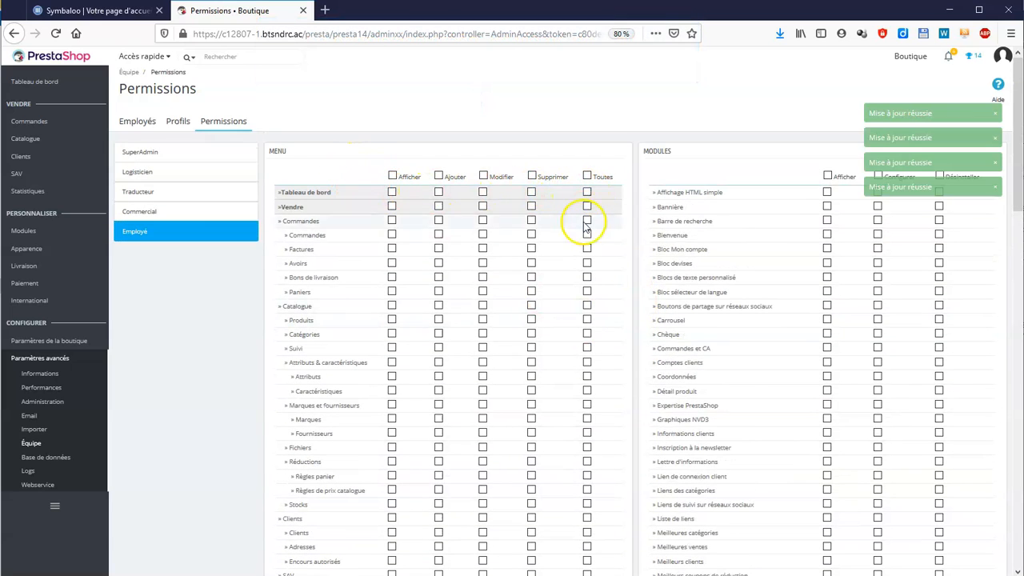
{"action": "left_click", "coordinate": [587, 320]}
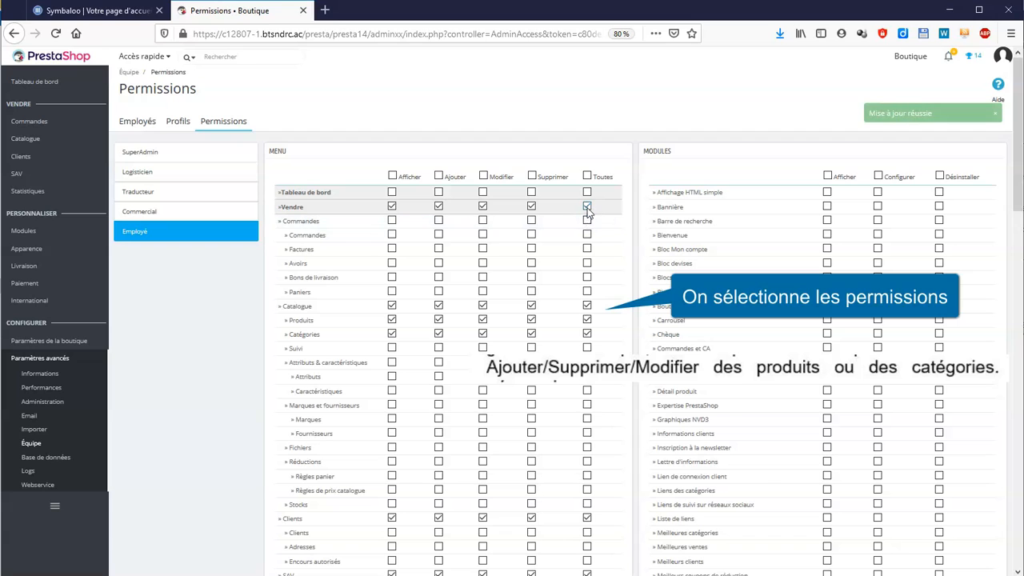
{"action": "left_click", "coordinate": [588, 207]}
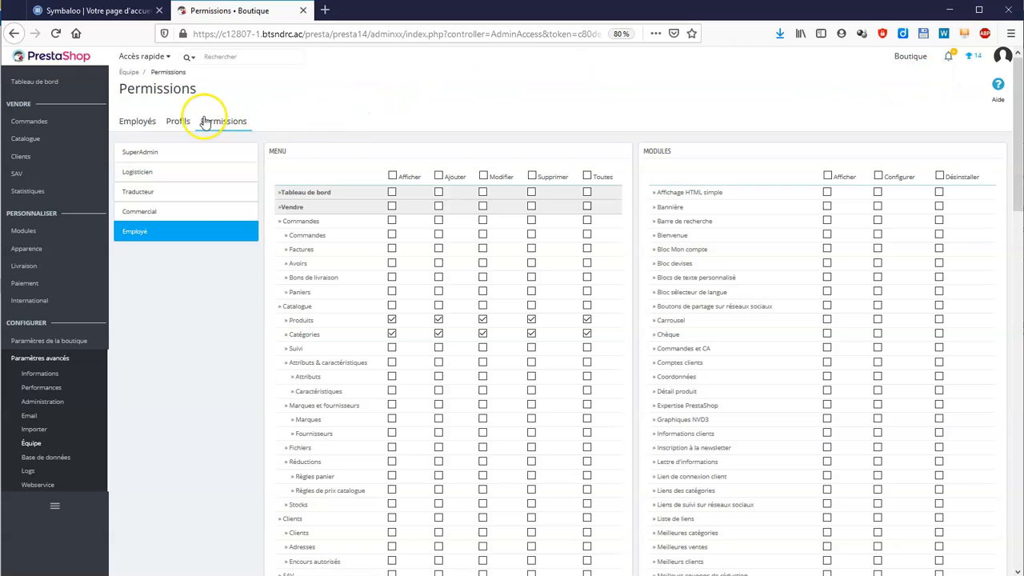
{"action": "left_click", "coordinate": [141, 124]}
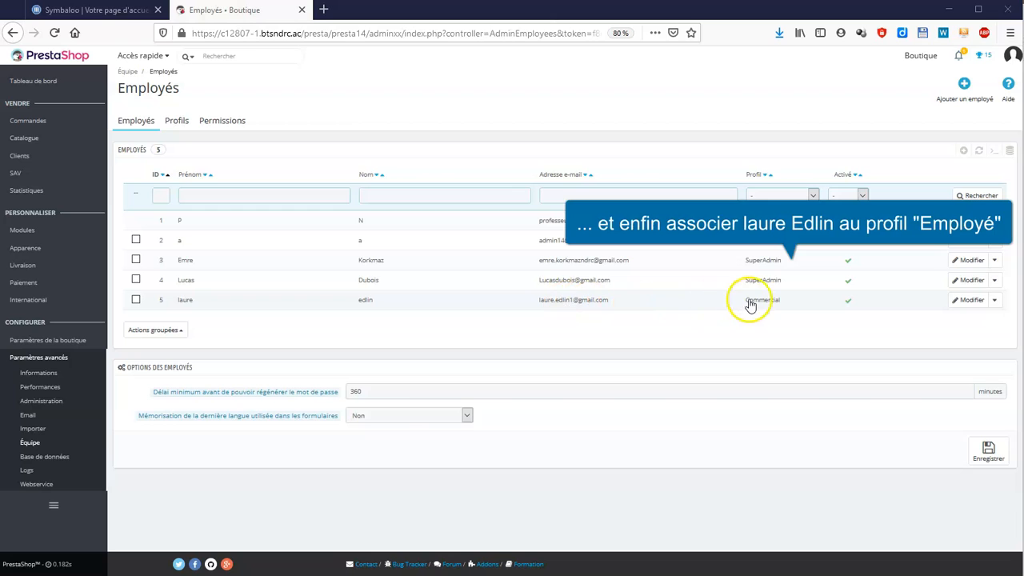
- Change the fifth employee's permission profile from Commercial to Employé and save it
{"action": "left_click", "coordinate": [966, 302]}
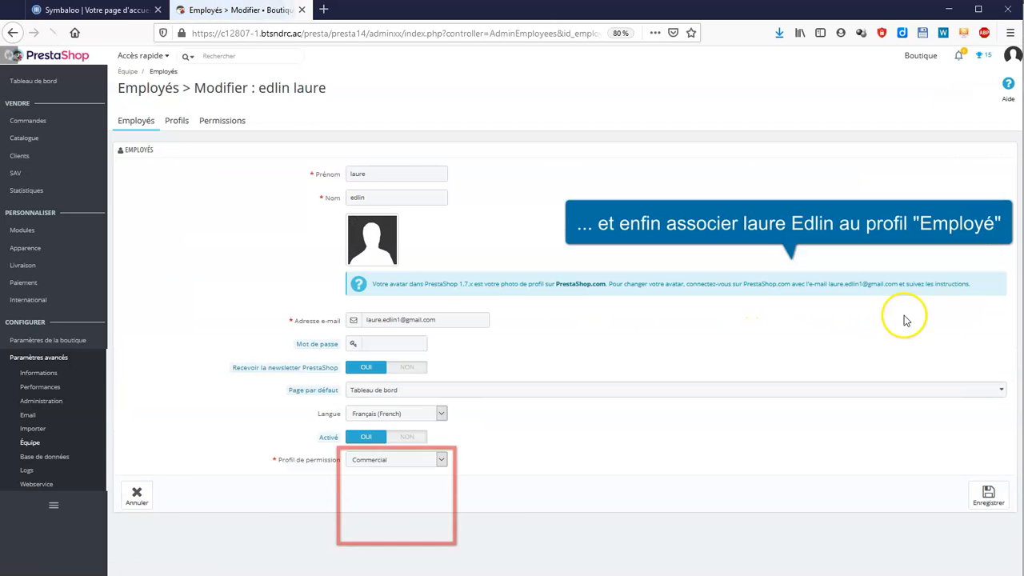
{"action": "left_click", "coordinate": [441, 461]}
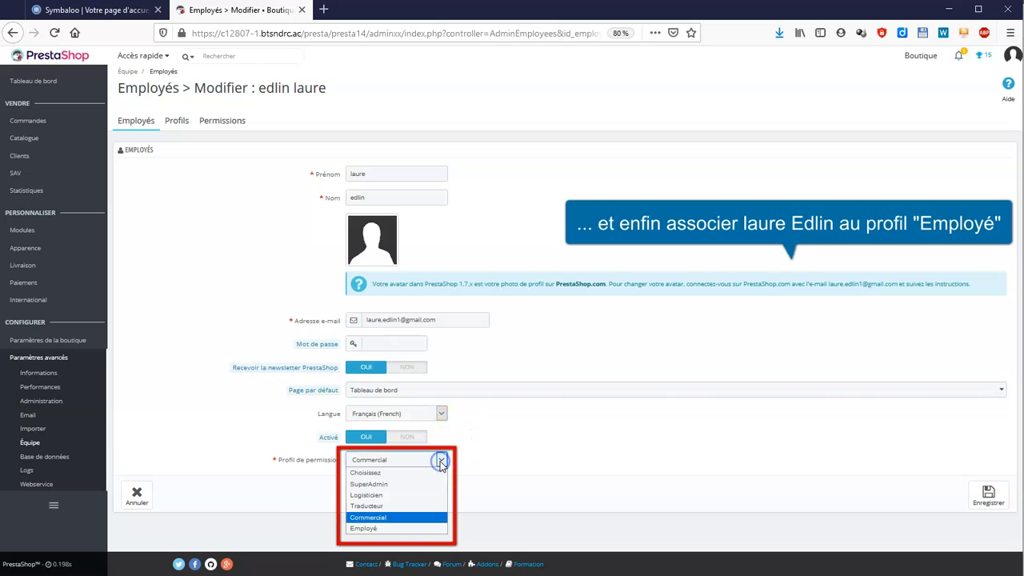
{"action": "left_click", "coordinate": [413, 525]}
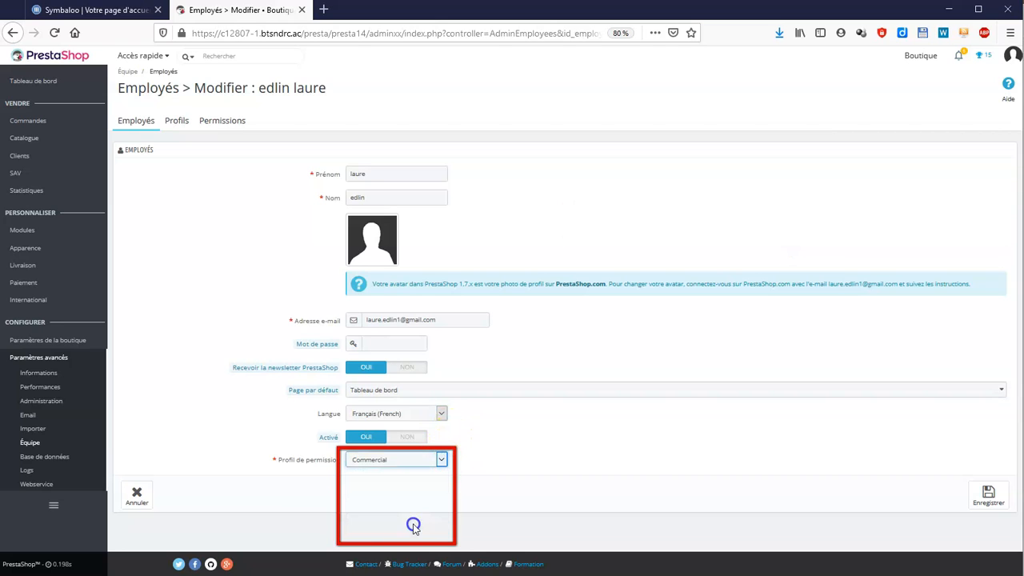
{"action": "left_click", "coordinate": [991, 494]}
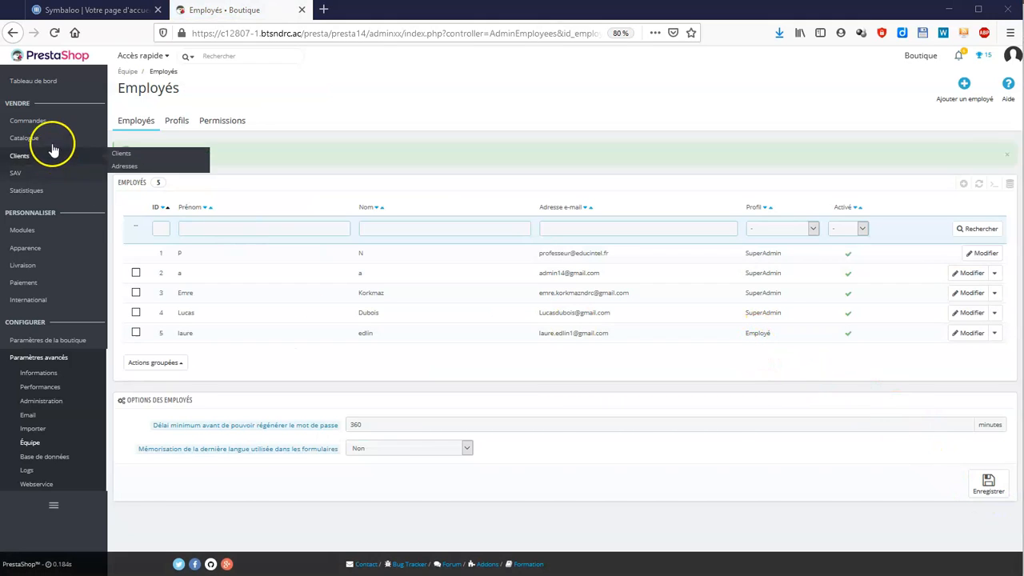
- Open the 1Pc portable category for editing from Catalogue > Catégories
{"action": "mouse_move", "coordinate": [50, 143]}
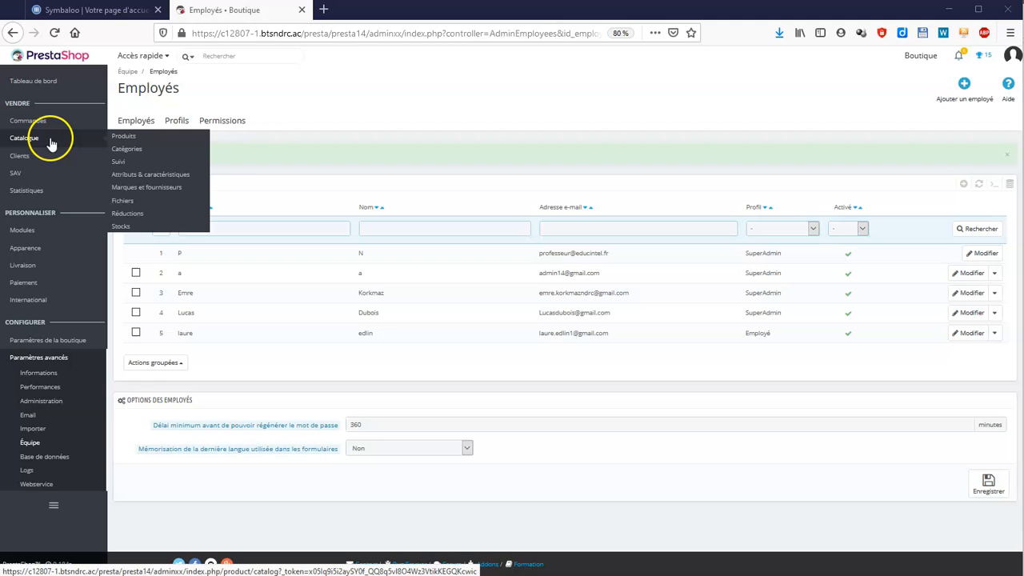
{"action": "left_click", "coordinate": [133, 152]}
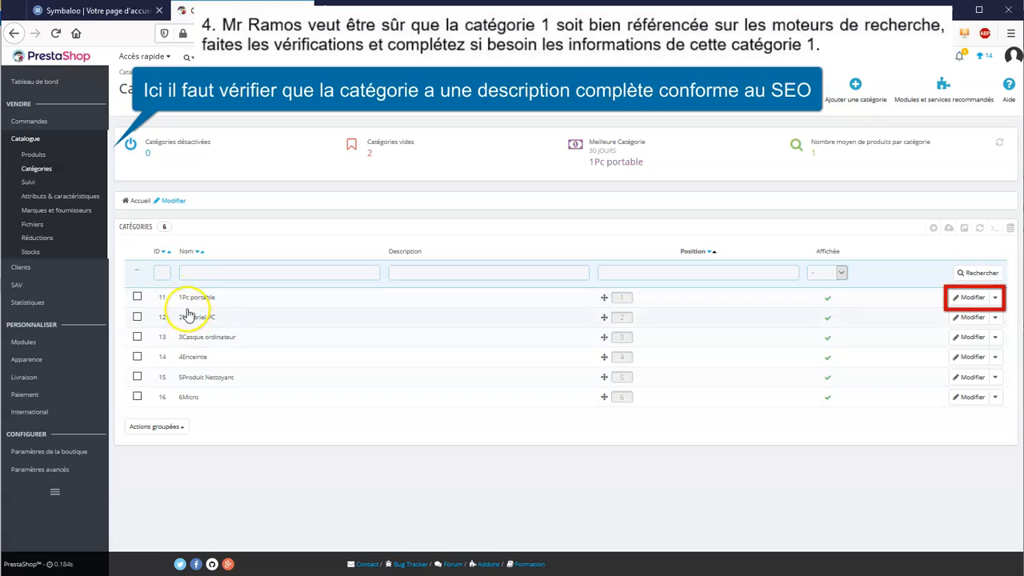
{"action": "left_click", "coordinate": [967, 298]}
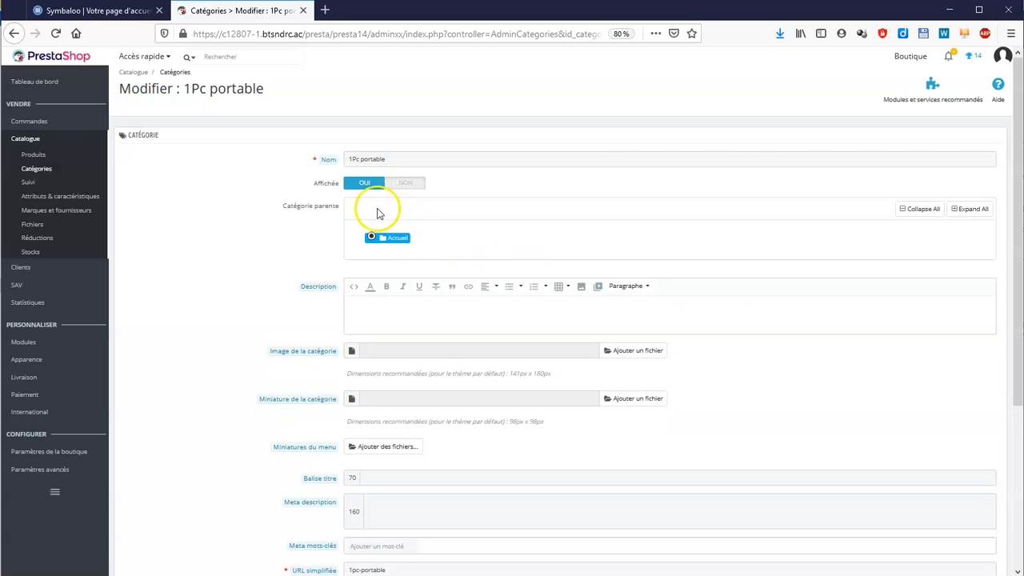
- Write the 1Pc portable category description and fill in its title tag
{"action": "left_click", "coordinate": [387, 307]}
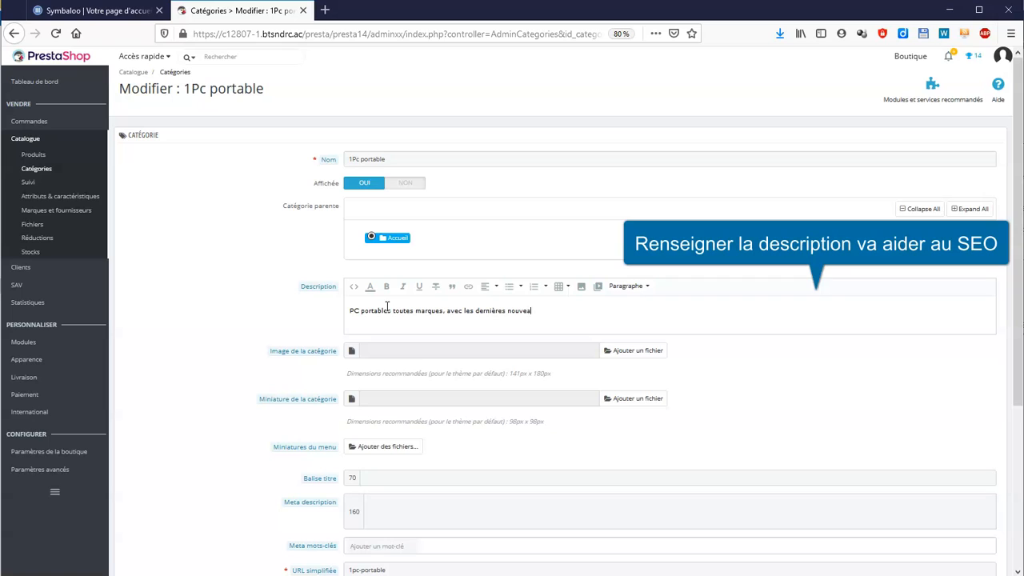
{"action": "type", "text": "."}
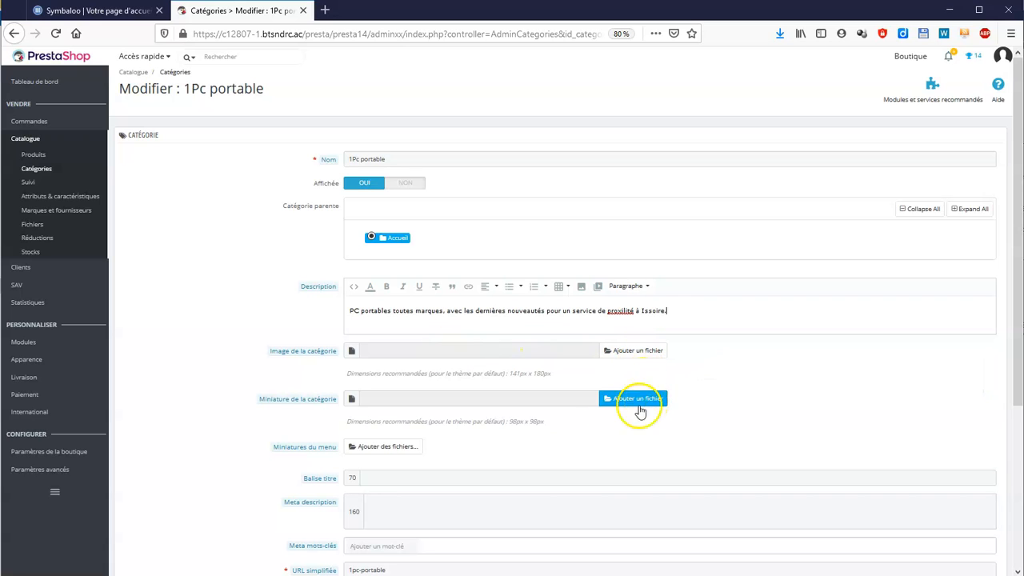
{"action": "scroll", "coordinate": [494, 449], "scroll_direction": "down", "scroll_amount": 3}
{"action": "left_click", "coordinate": [388, 318]}
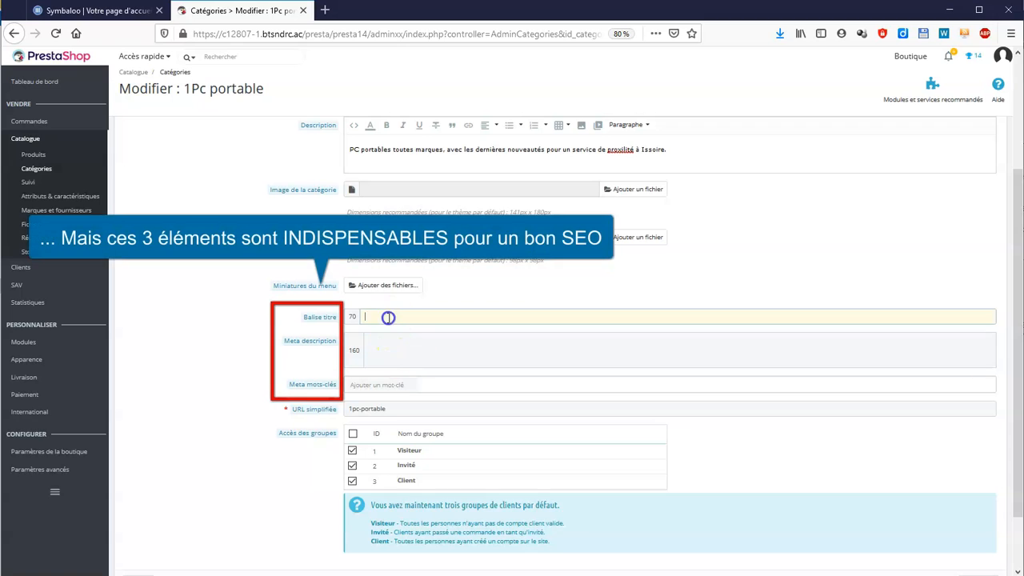
{"action": "type", "text": "sé"}
- Enter the meta description, correcting 'Installation' by spell-check, and add keywords windows, issoire, personnalisation
{"action": "left_click", "coordinate": [388, 338]}
{"action": "type", "text": "P"}
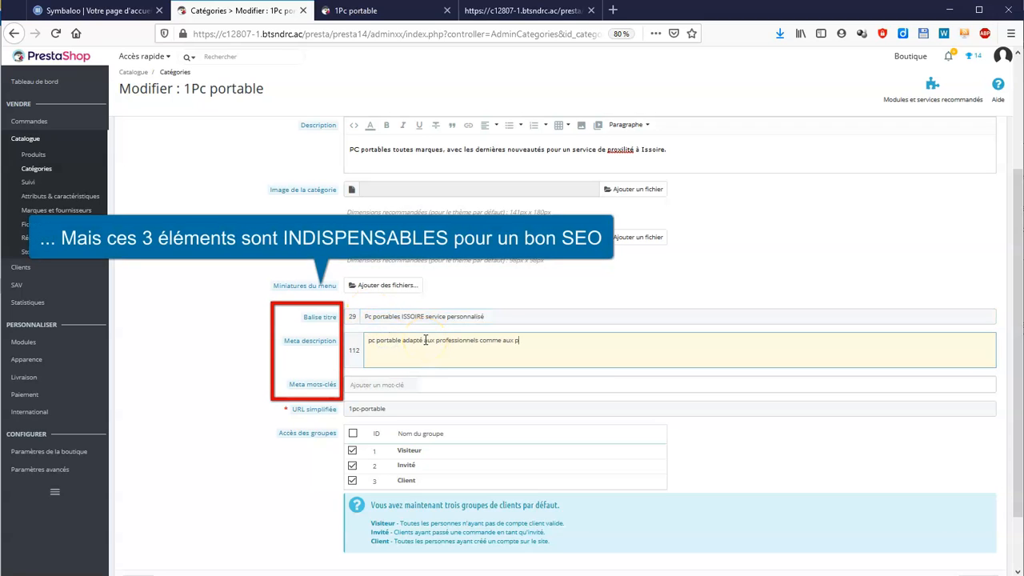
{"action": "type", "text": "articulier. Remise possible.Installation des logicie"}
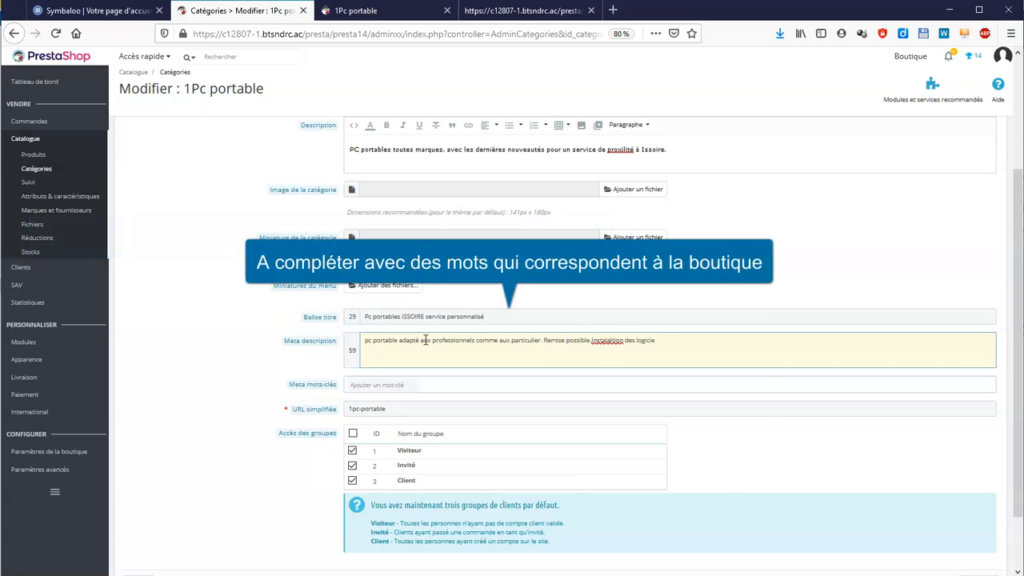
{"action": "right_click", "coordinate": [599, 340]}
{"action": "left_click", "coordinate": [629, 349]}
{"action": "left_click", "coordinate": [680, 341]}
{"action": "type", "text": "ls. Maintenance gratuite"}
{"action": "left_click", "coordinate": [468, 392]}
{"action": "type", "text": "windows"}
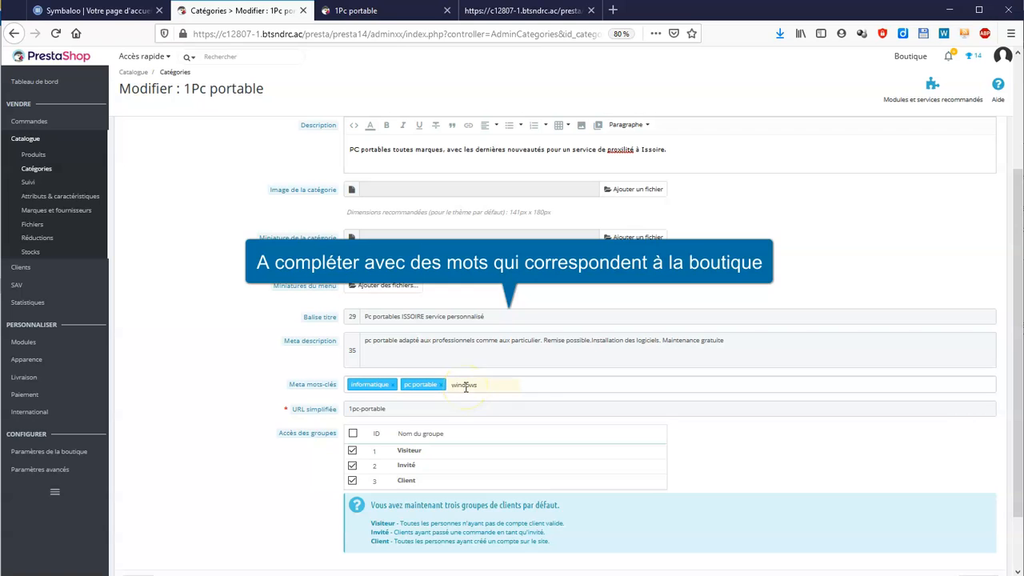
{"action": "type", "text": ",issoire,personnalisation"}
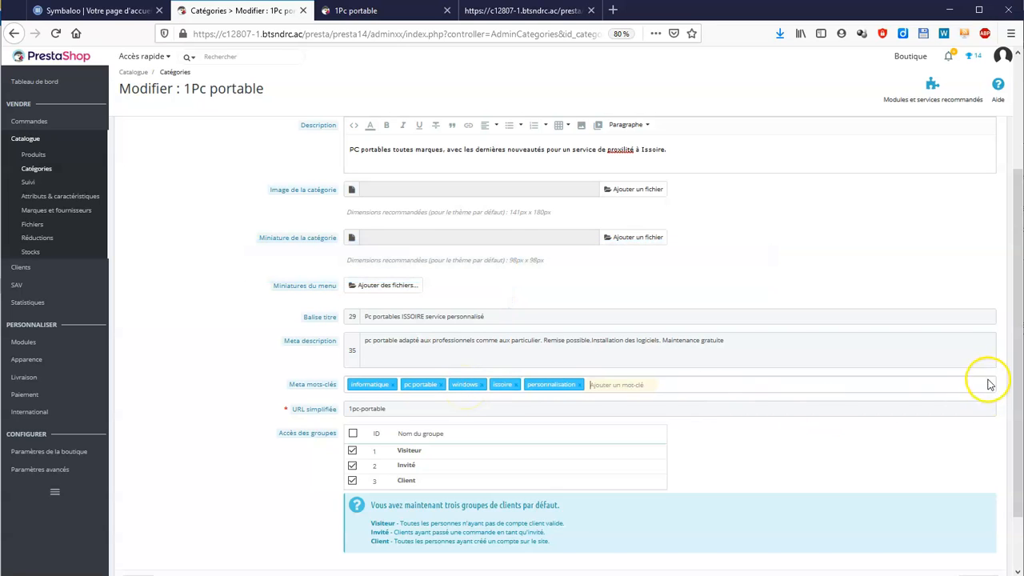
- Save the 1Pc portable category and verify the new meta tags in its page source
{"action": "scroll", "coordinate": [989, 385], "scroll_direction": "down", "scroll_amount": 2}
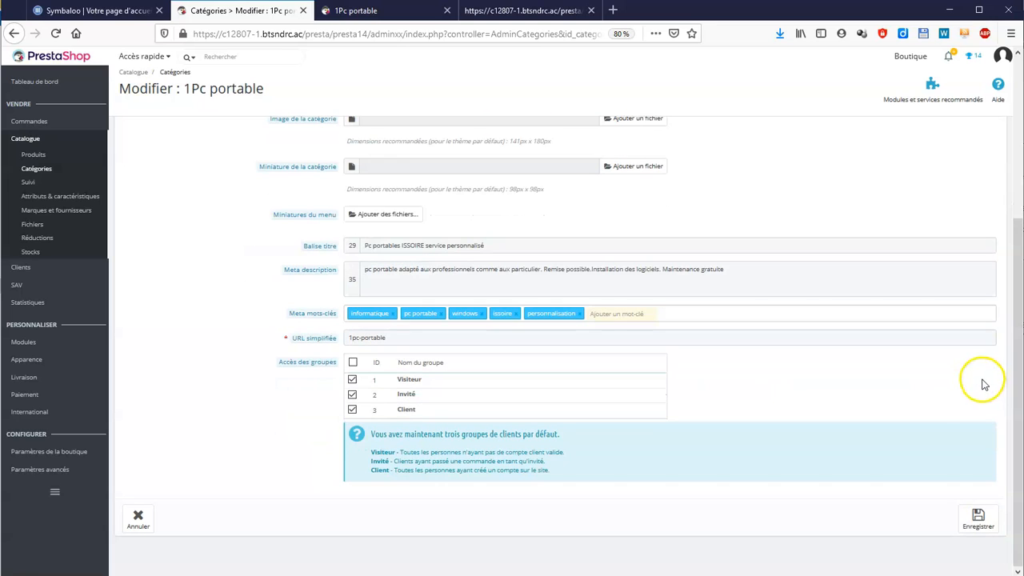
{"action": "left_click", "coordinate": [984, 533]}
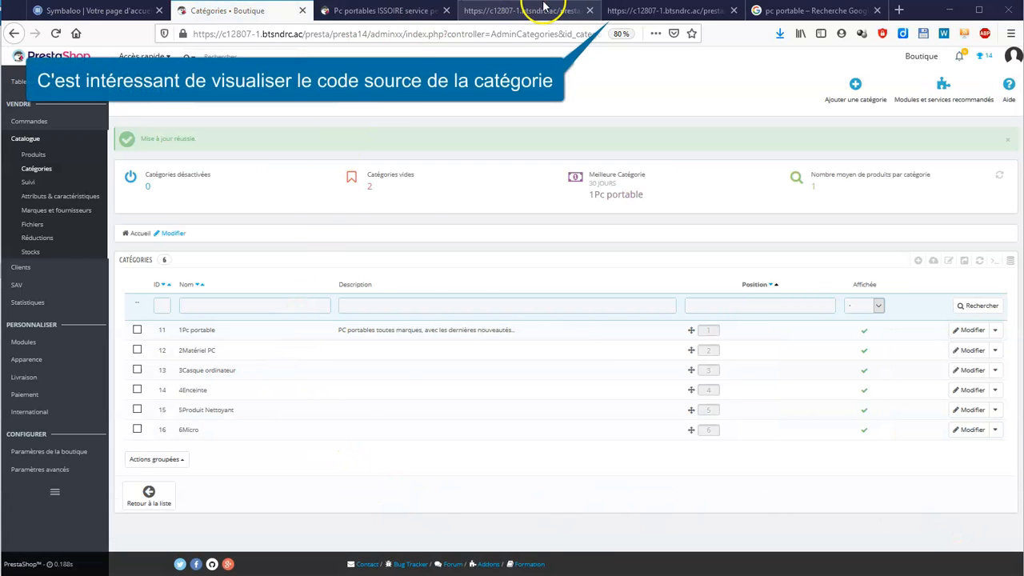
{"action": "left_click", "coordinate": [716, 16]}
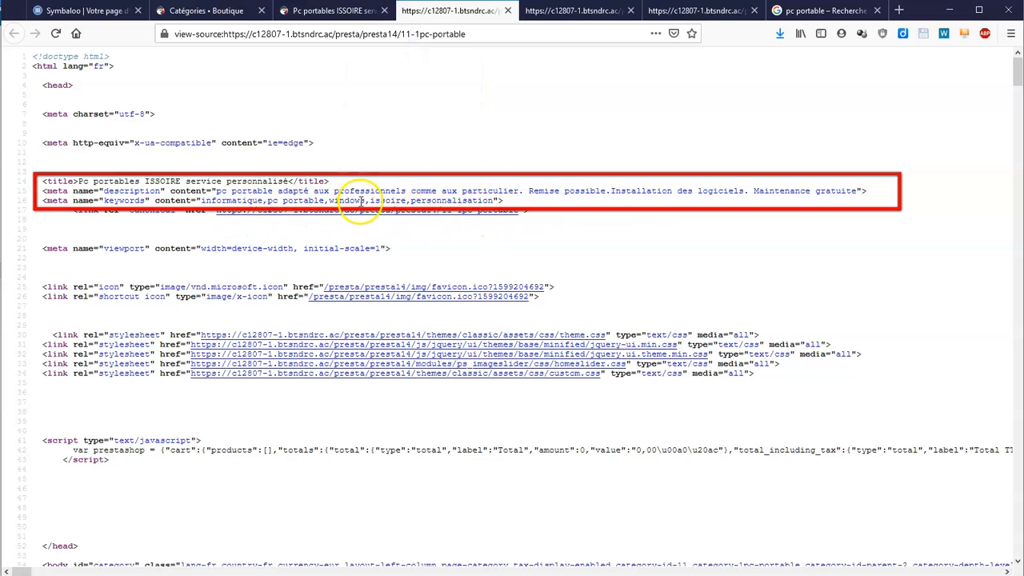
{"action": "left_click", "coordinate": [218, 14]}
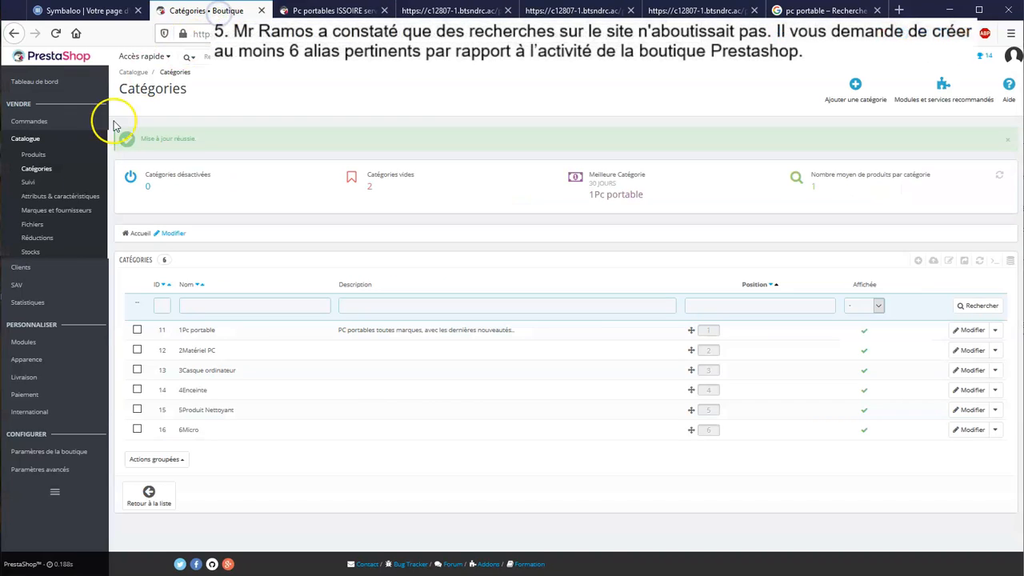
- Delete the existing search alias in the Alias settings
{"action": "mouse_move", "coordinate": [56, 459]}
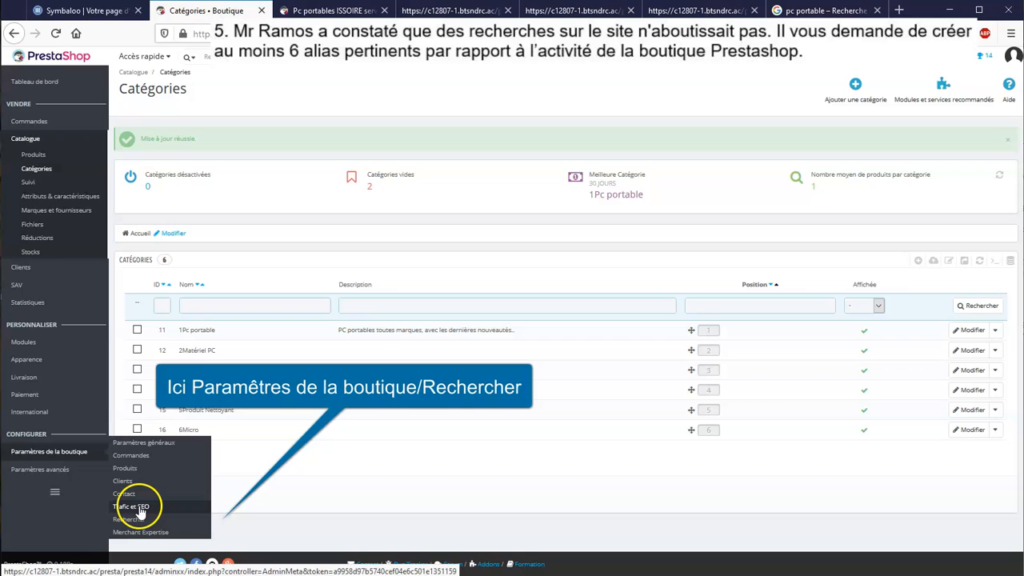
{"action": "left_click", "coordinate": [130, 520]}
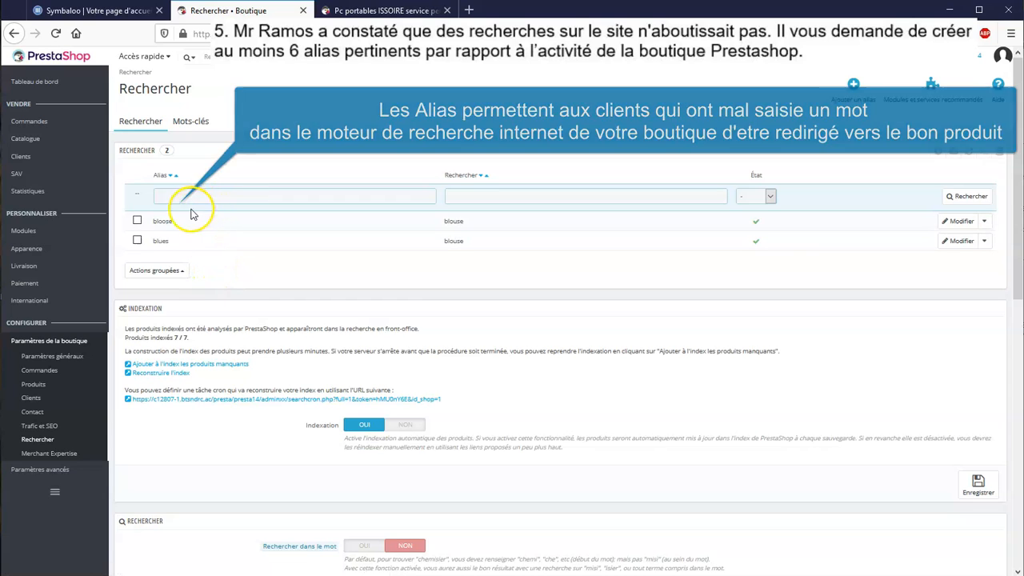
{"action": "left_click", "coordinate": [136, 240]}
{"action": "left_click", "coordinate": [156, 270]}
{"action": "left_click", "coordinate": [228, 254]}
{"action": "left_click", "coordinate": [500, 263]}
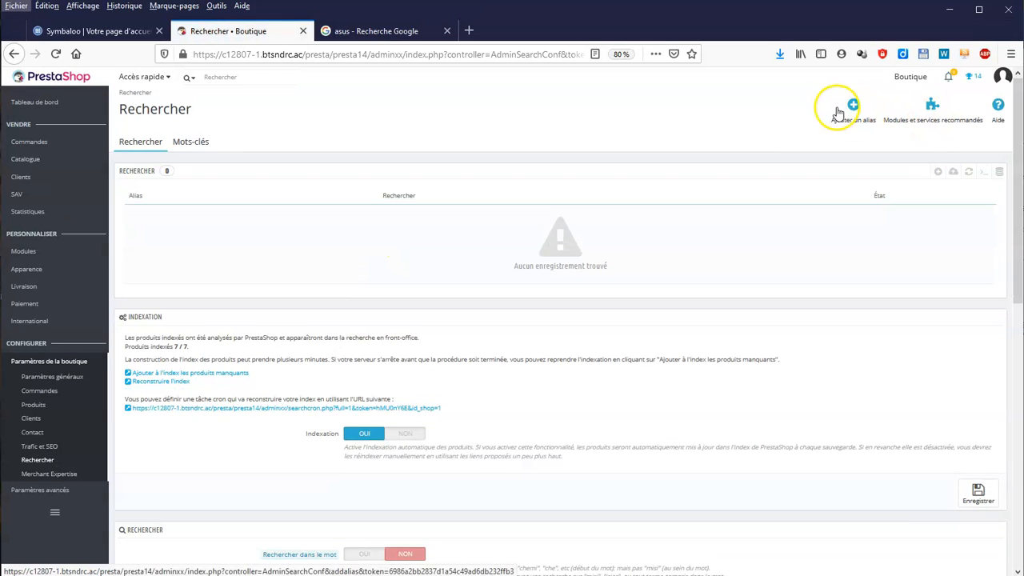
- Create search aliases Azus, Assus and Azusse pointing to Asus
{"action": "left_click", "coordinate": [844, 111]}
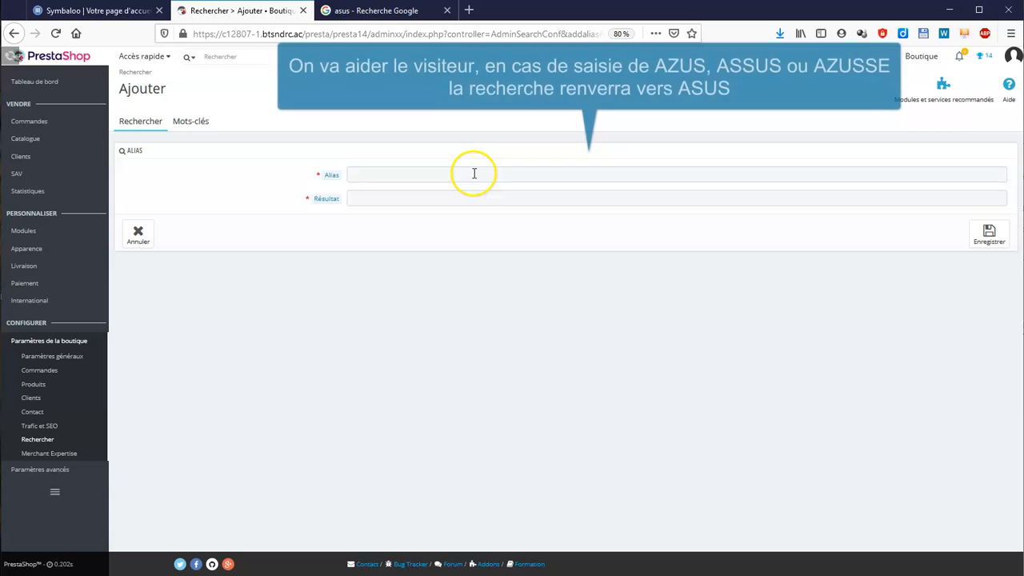
{"action": "left_click", "coordinate": [474, 174]}
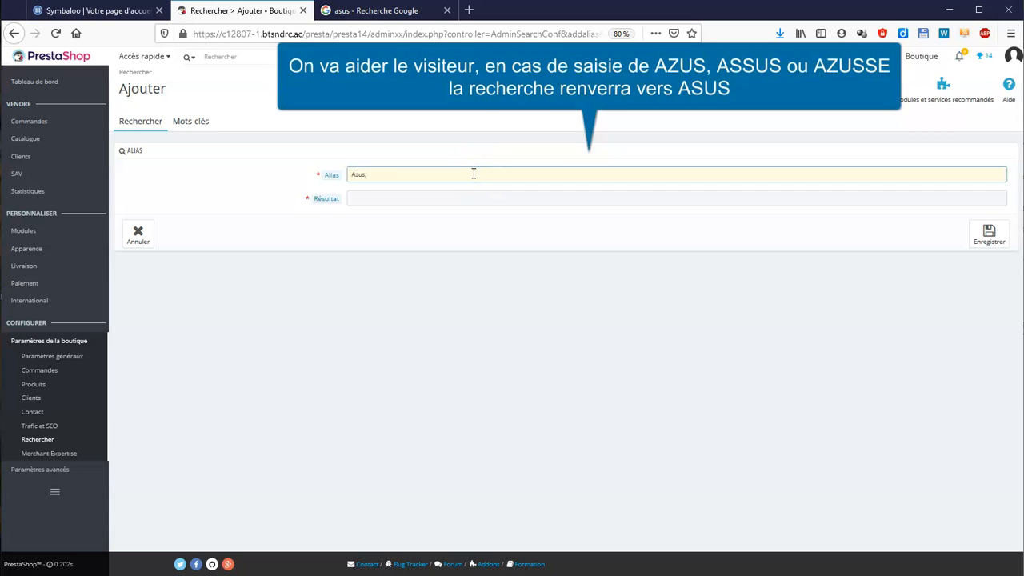
{"action": "type", "text": "Azus,Assus,Azusse"}
{"action": "left_click", "coordinate": [466, 199]}
{"action": "type", "text": "A"}
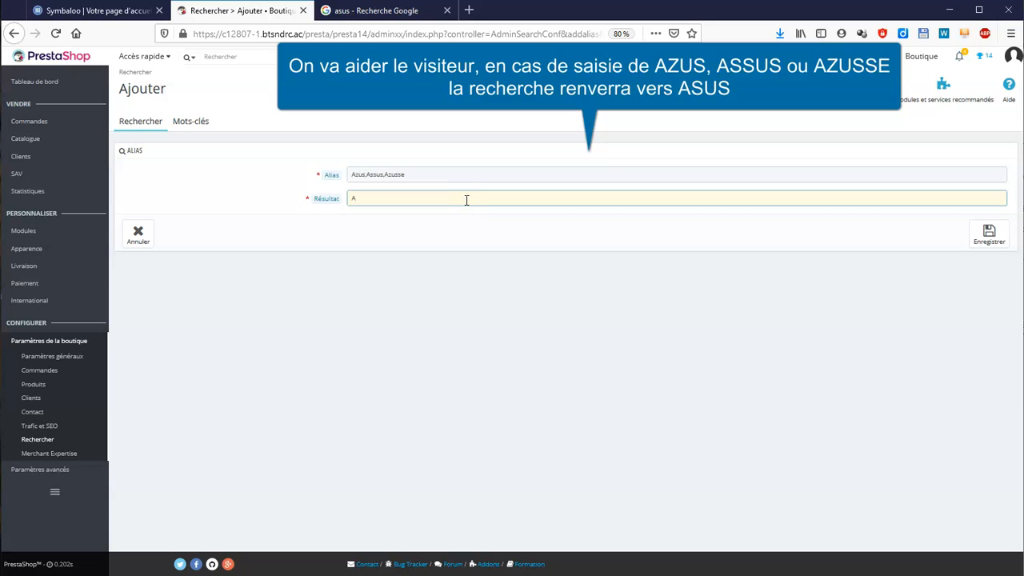
{"action": "type", "text": "sus"}
{"action": "left_click", "coordinate": [992, 237]}
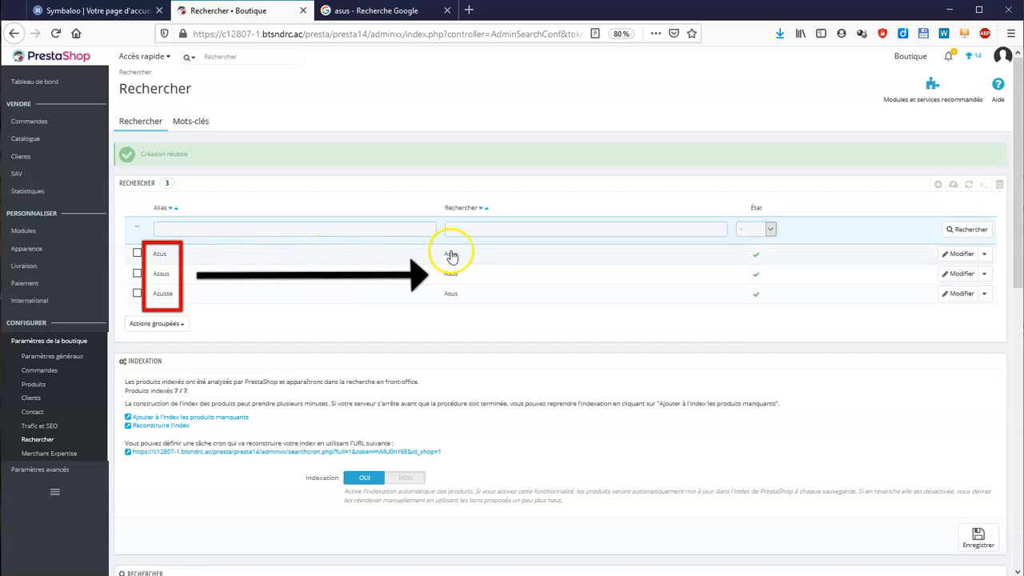
- Create search aliases logitek, logitec and logittech pointing to logitech
{"action": "left_click", "coordinate": [938, 185]}
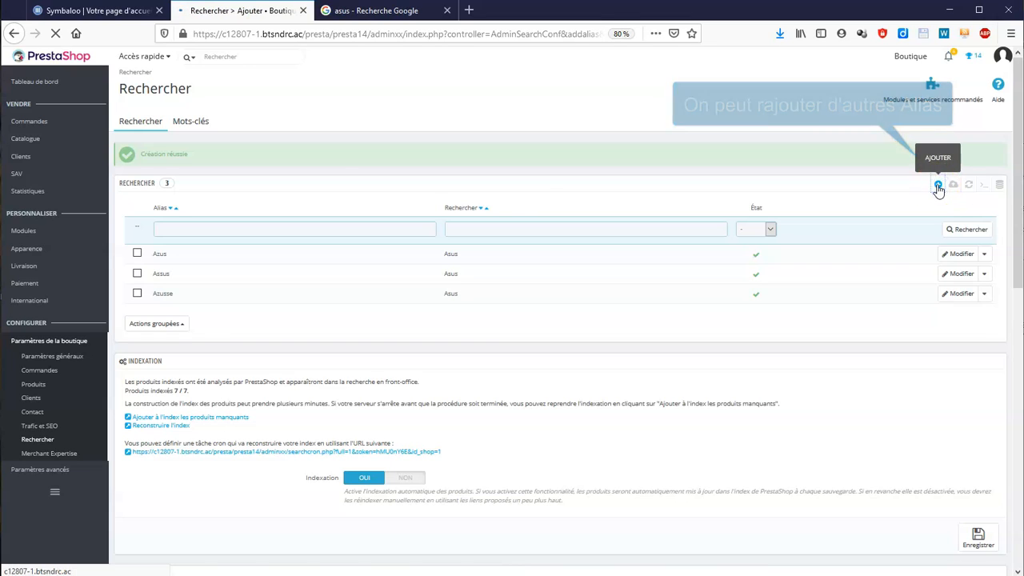
{"action": "left_click", "coordinate": [410, 179]}
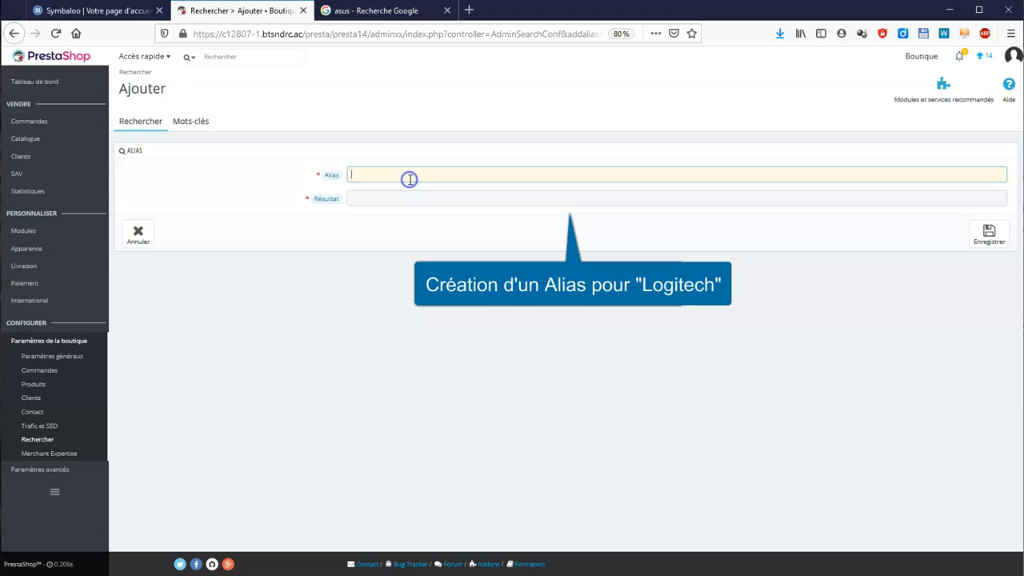
{"action": "type", "text": "logitek,logitec,logittech"}
{"action": "left_click", "coordinate": [418, 201]}
{"action": "type", "text": "logitech"}
{"action": "left_click", "coordinate": [990, 237]}
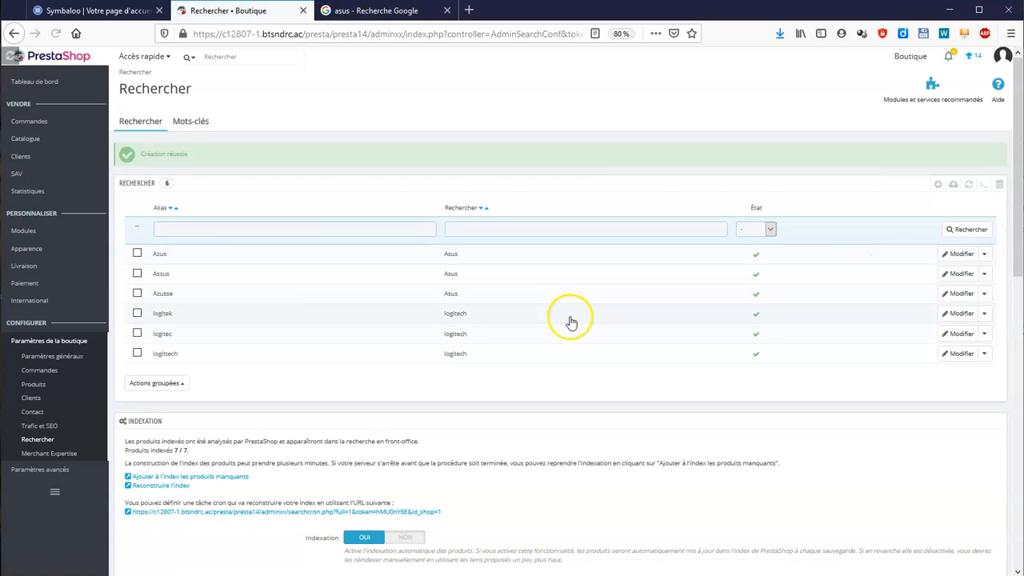
{"action": "scroll", "coordinate": [872, 313], "scroll_direction": "down", "scroll_amount": 1}
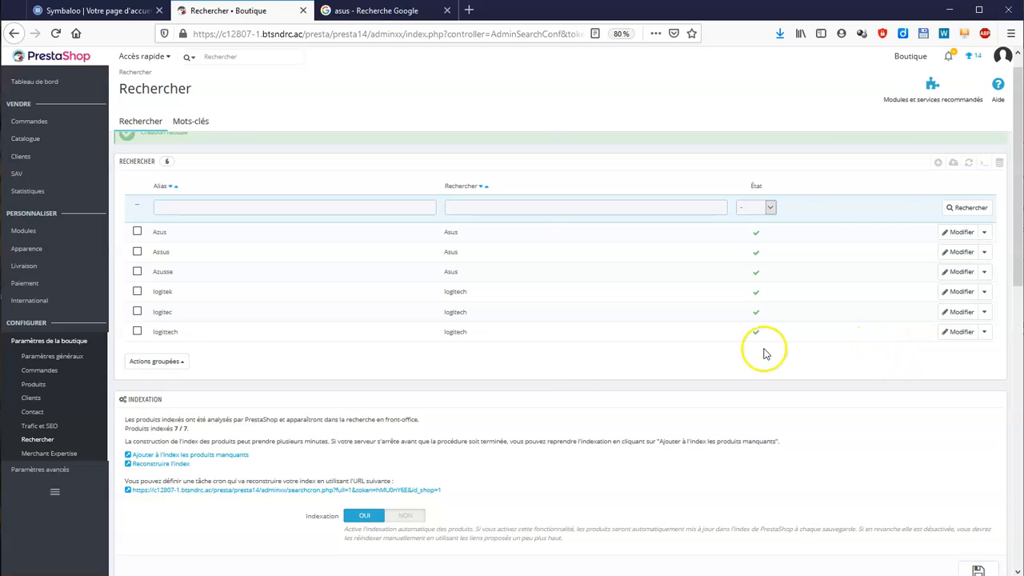
- Search the storefront for 'azusse' to confirm it returns the Asus laptop
{"action": "left_click", "coordinate": [396, 12]}
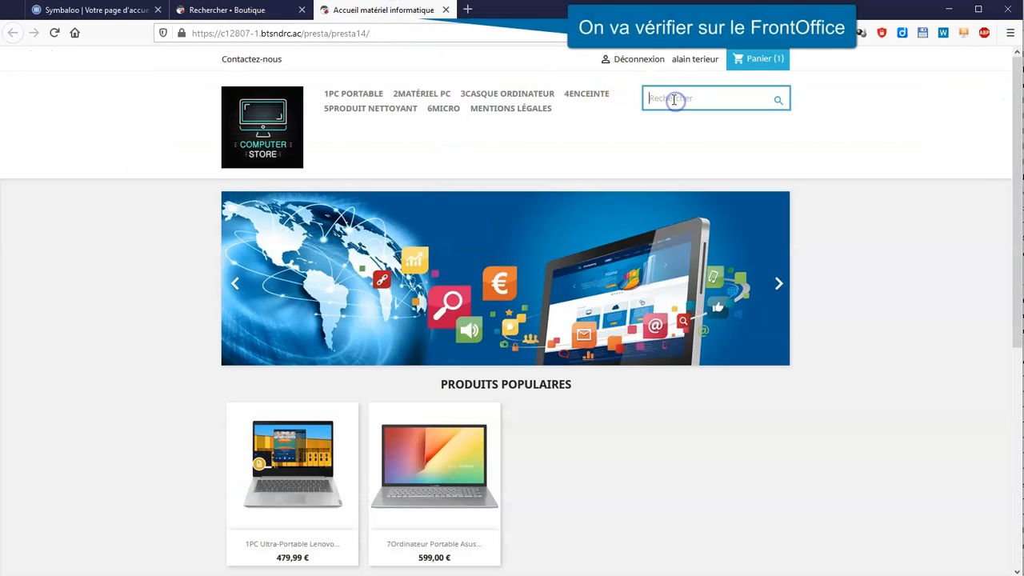
{"action": "type", "text": "azusse"}
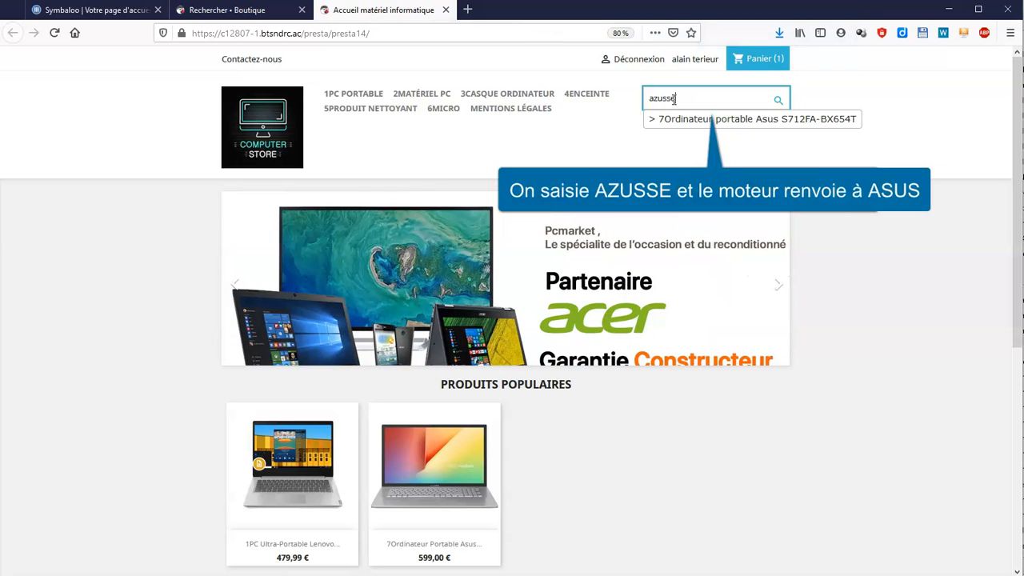
{"action": "key", "text": "Return"}
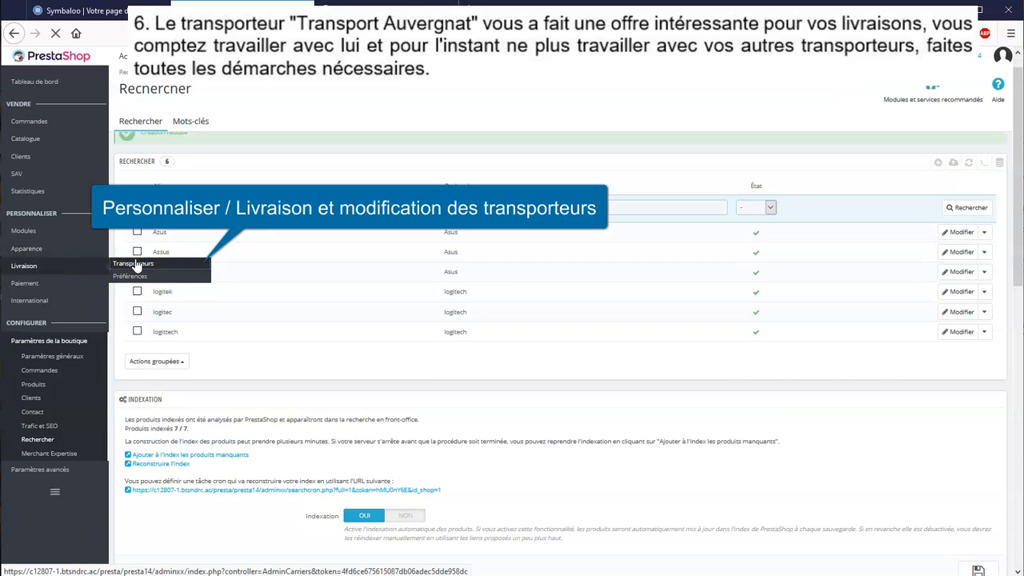
- Create a new carrier named Transporteur Auvergnat with a 5 jours delivery delay
{"action": "left_click", "coordinate": [134, 264]}
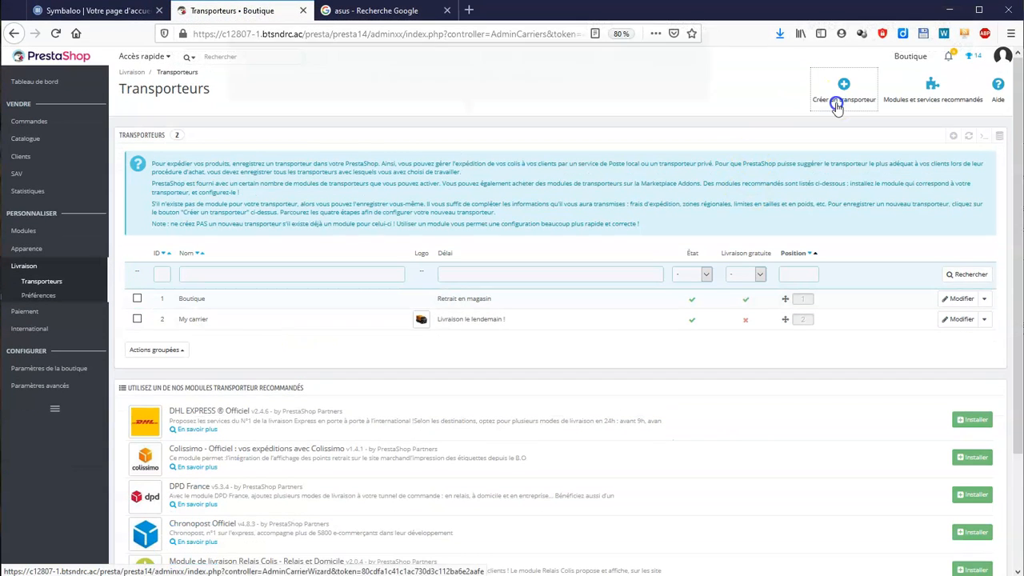
{"action": "left_click", "coordinate": [838, 107]}
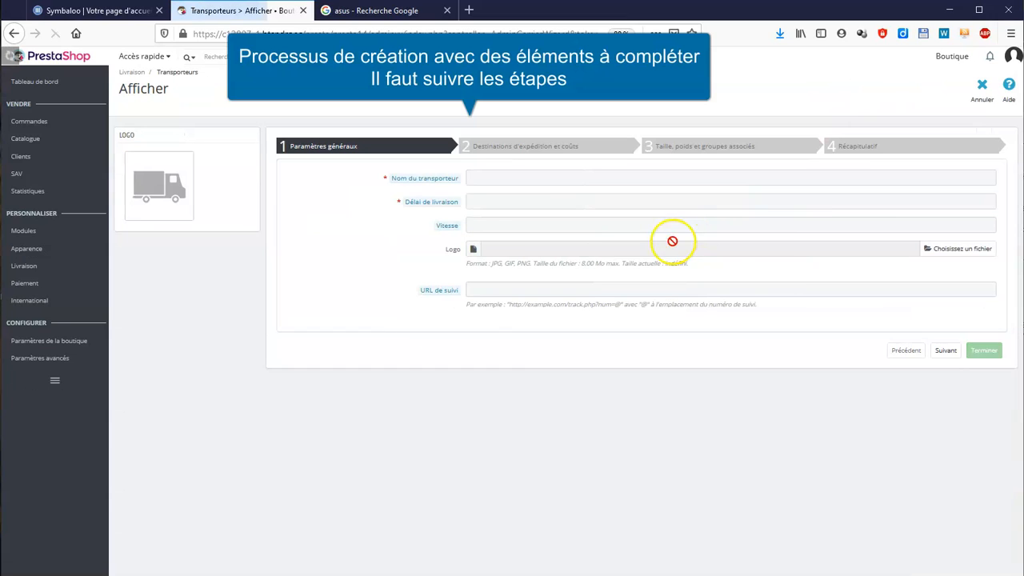
{"action": "mouse_move", "coordinate": [446, 227]}
{"action": "left_click", "coordinate": [547, 175]}
{"action": "type", "text": "Transporteur Auvergnat"}
{"action": "left_click", "coordinate": [548, 201]}
{"action": "type", "text": "5 jours"}
{"action": "left_click", "coordinate": [549, 225]}
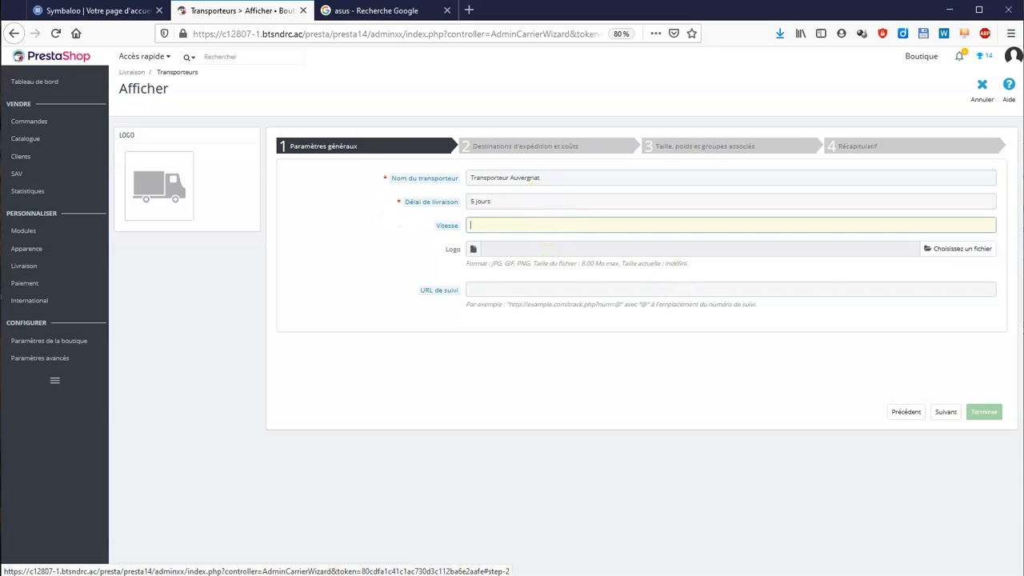
{"action": "left_click", "coordinate": [946, 413]}
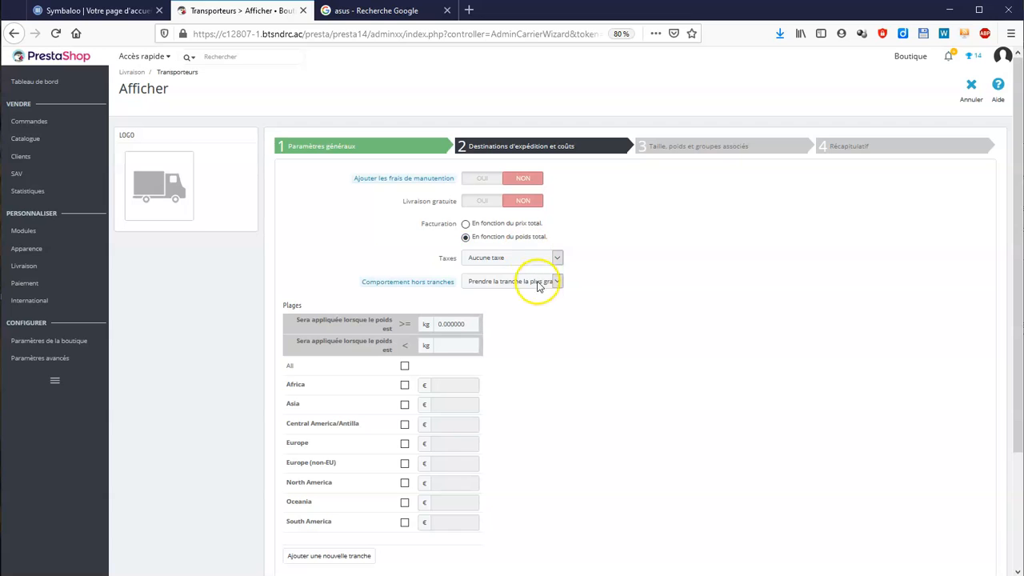
- Set a 0–10 kg weight range charging 15 € for Europe
{"action": "scroll", "coordinate": [549, 365], "scroll_direction": "down", "scroll_amount": 1}
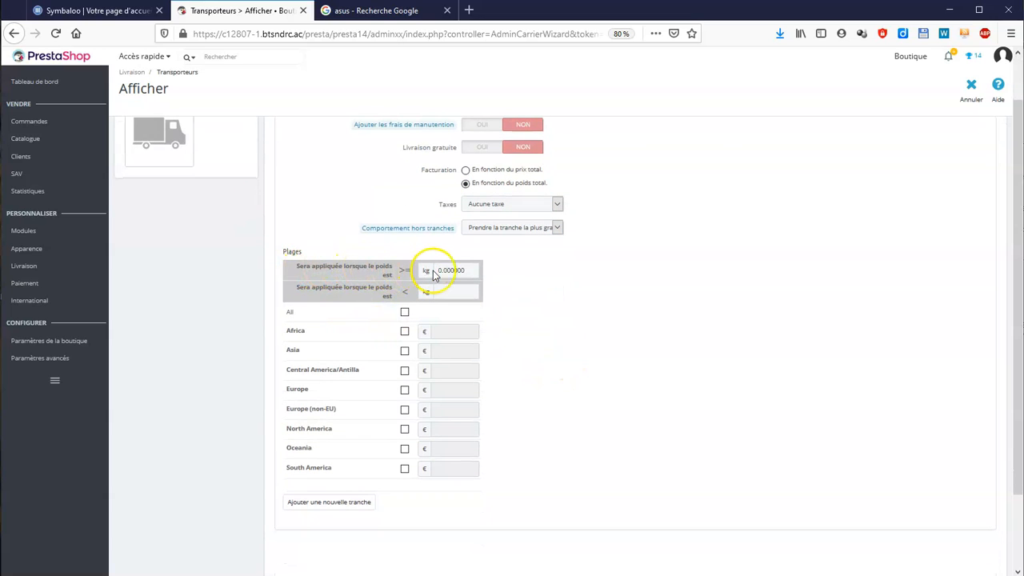
{"action": "left_click", "coordinate": [468, 293]}
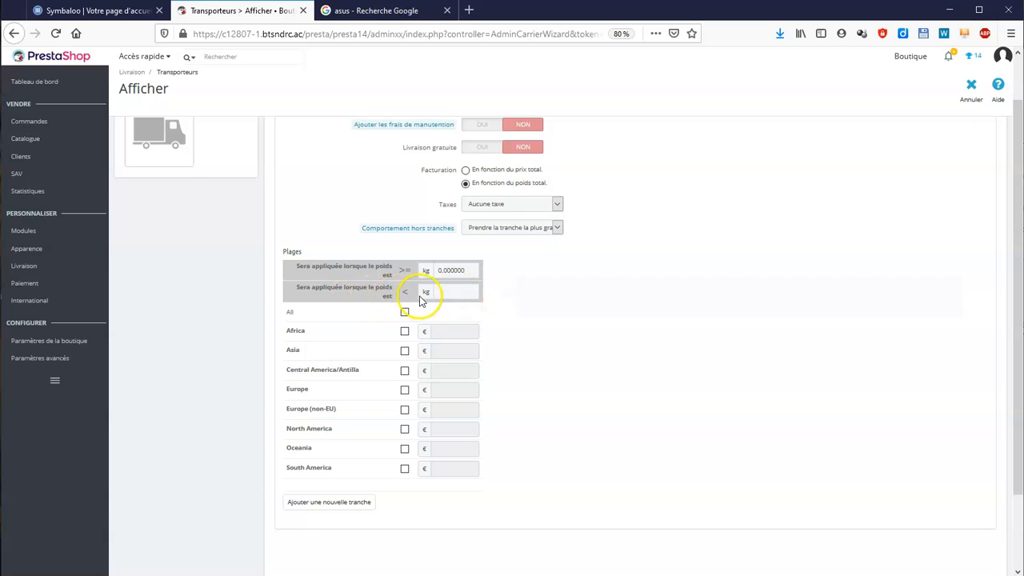
{"action": "left_click", "coordinate": [453, 296]}
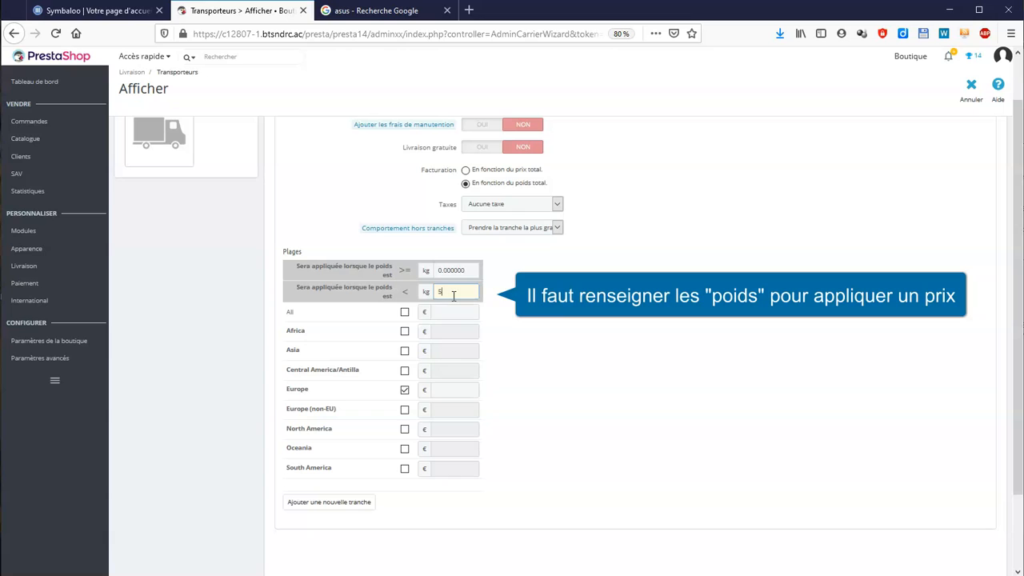
{"action": "left_click", "coordinate": [453, 306]}
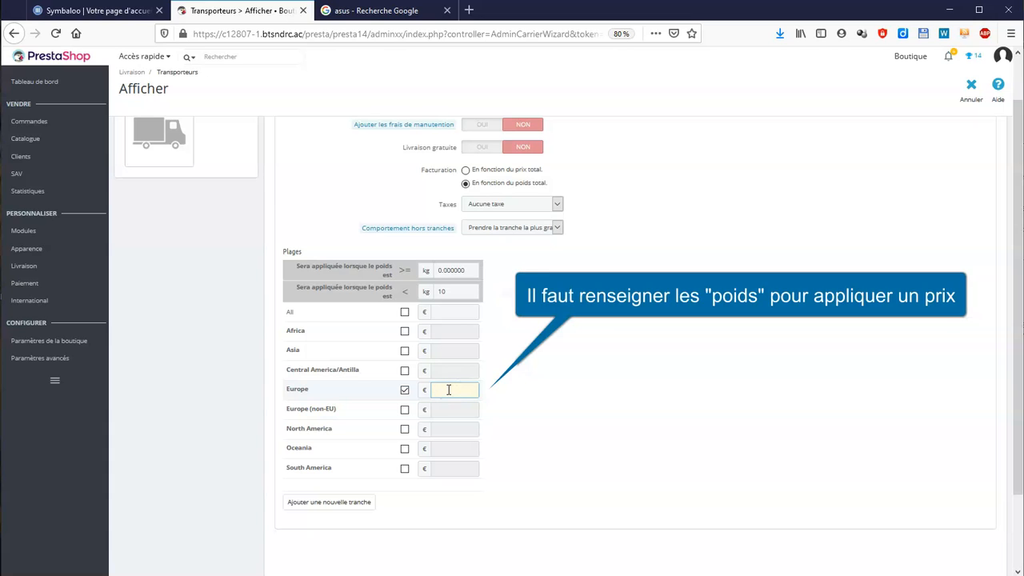
{"action": "left_click", "coordinate": [552, 409]}
{"action": "scroll", "coordinate": [641, 394], "scroll_direction": "down", "scroll_amount": 3}
{"action": "left_click", "coordinate": [934, 518]}
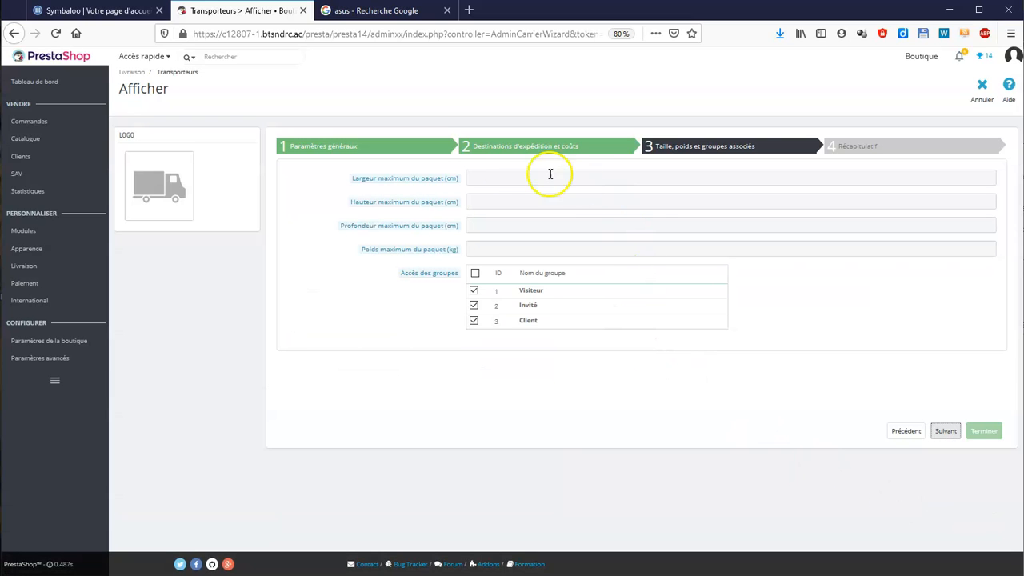
- Set maximum package width 15 cm and height 40 cm, and finish the carrier wizard
{"action": "left_click", "coordinate": [503, 177]}
{"action": "type", "text": "15"}
{"action": "left_click", "coordinate": [510, 206]}
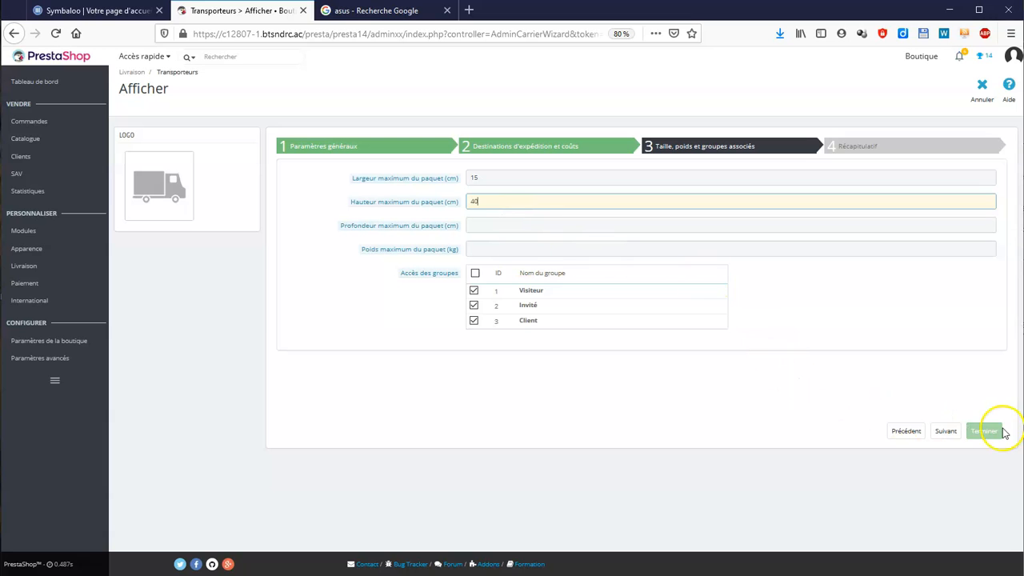
{"action": "left_click", "coordinate": [949, 430]}
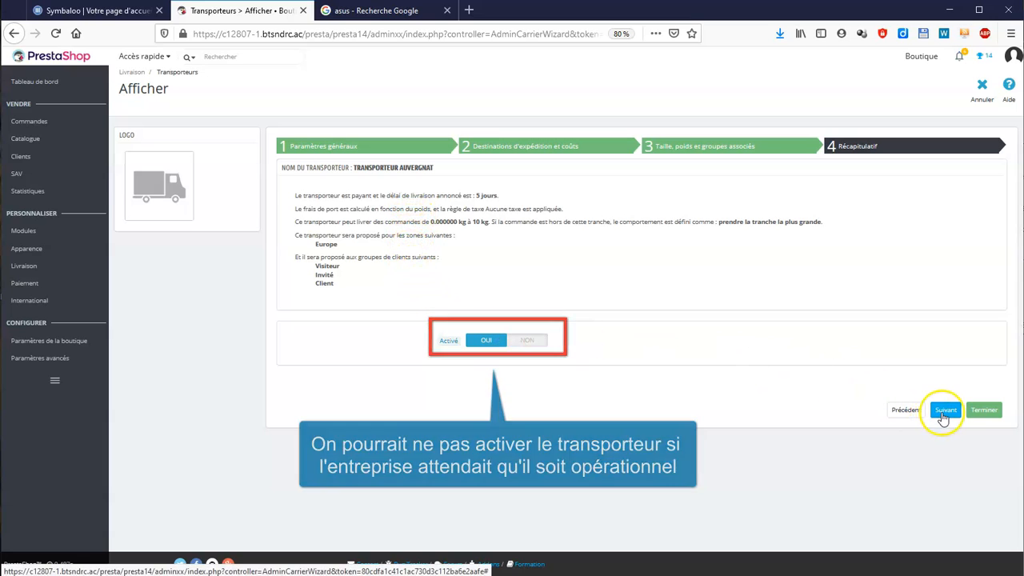
{"action": "left_click", "coordinate": [977, 412]}
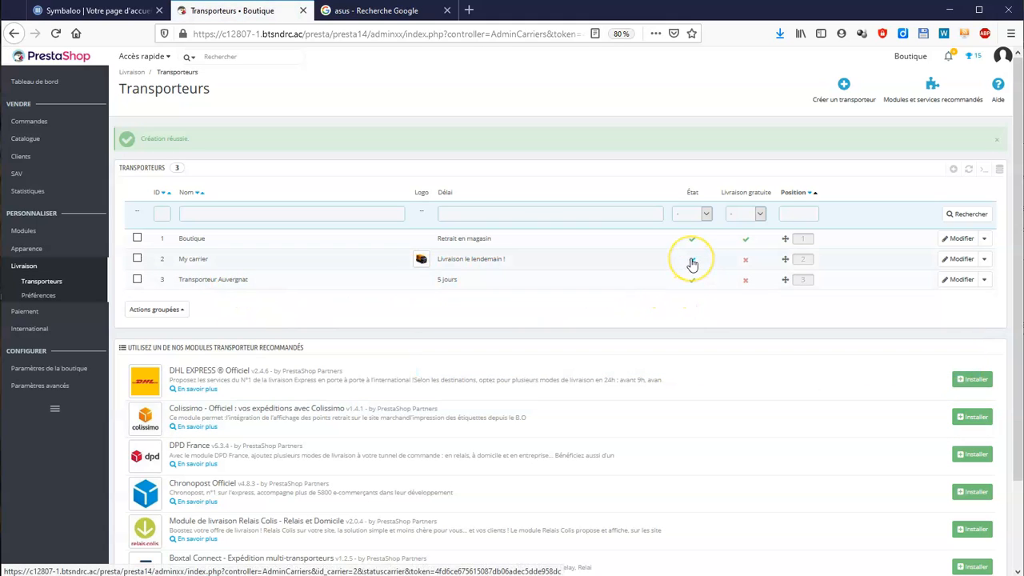
- Disable My carrier and open the shop front office in a new tab
{"action": "left_click", "coordinate": [691, 261]}
{"action": "left_click", "coordinate": [910, 60]}
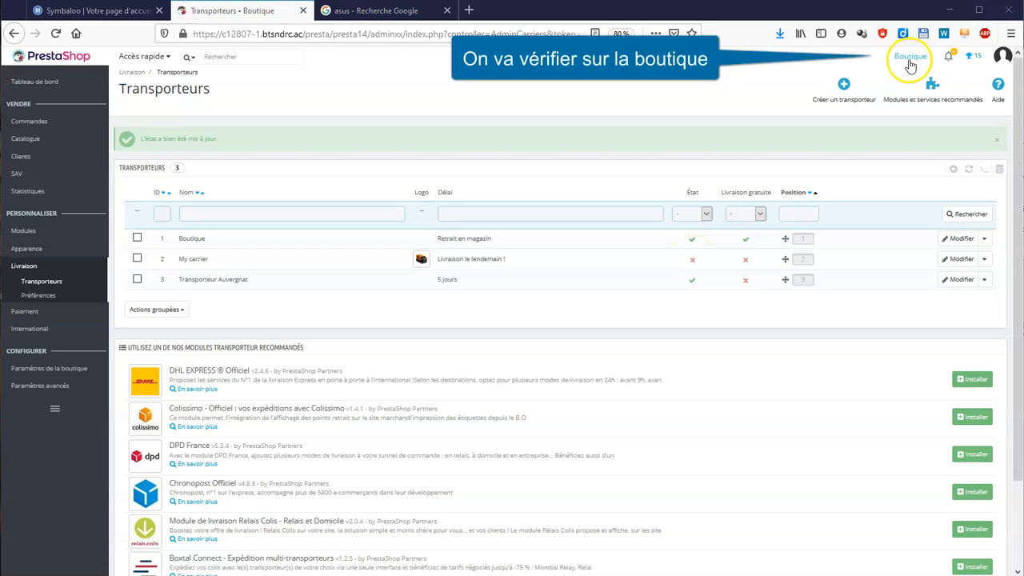
{"action": "right_click", "coordinate": [912, 64]}
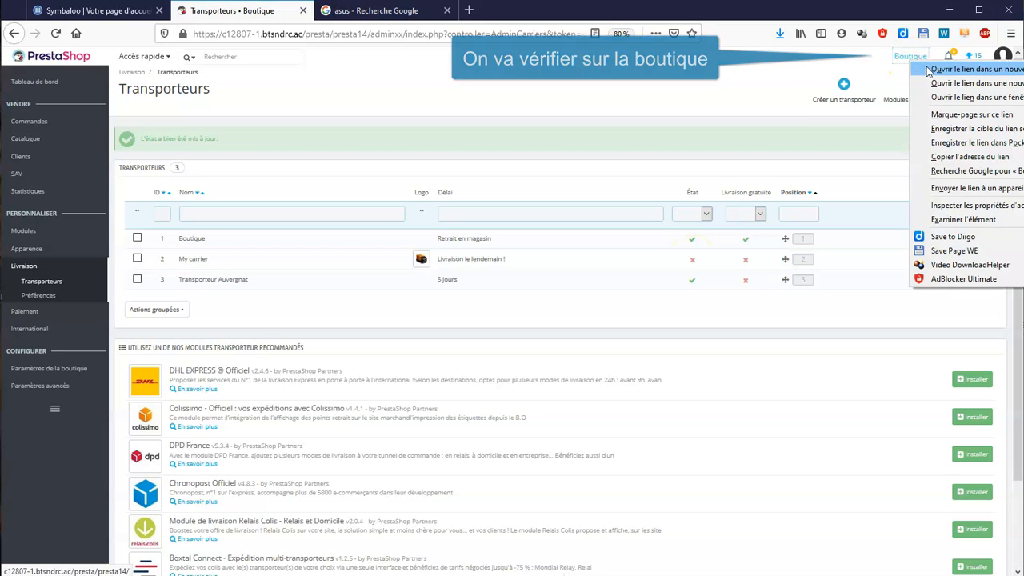
{"action": "left_click", "coordinate": [921, 64]}
- Add the Lenovo IdeaPad to the cart and choose Transporteur Auvergnat delivery at 15,00 €
{"action": "left_click", "coordinate": [388, 11]}
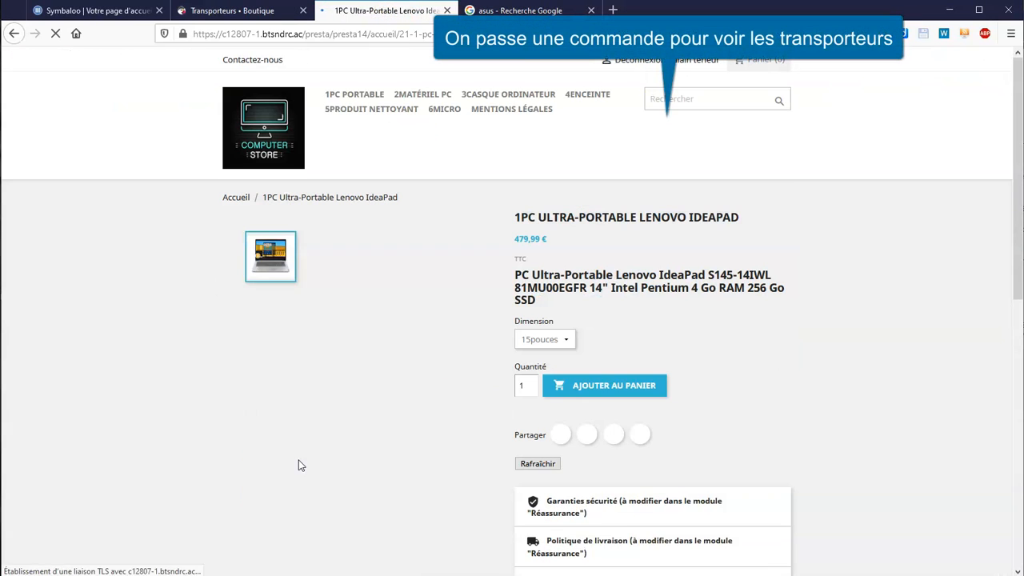
{"action": "left_click", "coordinate": [619, 388]}
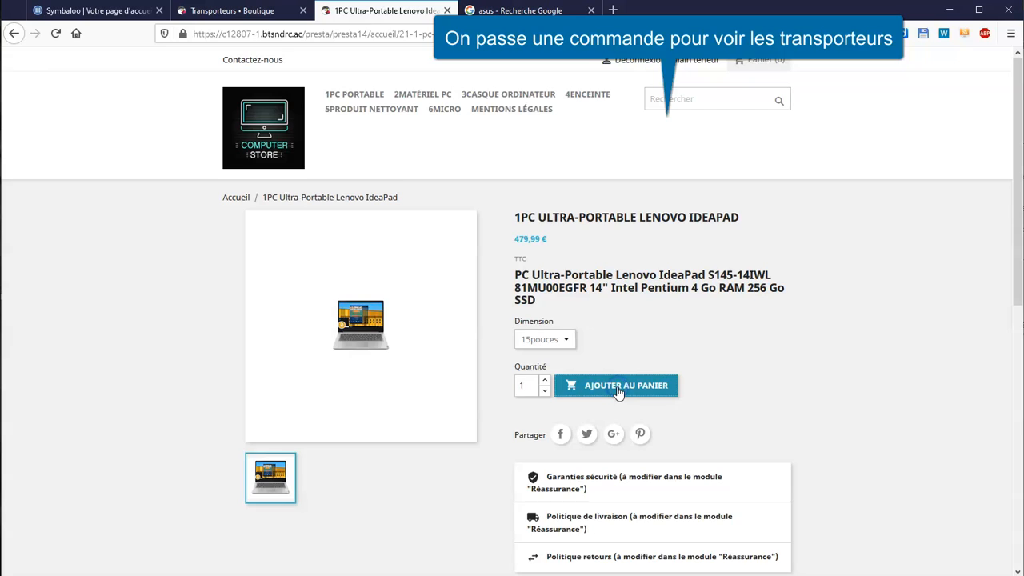
{"action": "left_click", "coordinate": [660, 211]}
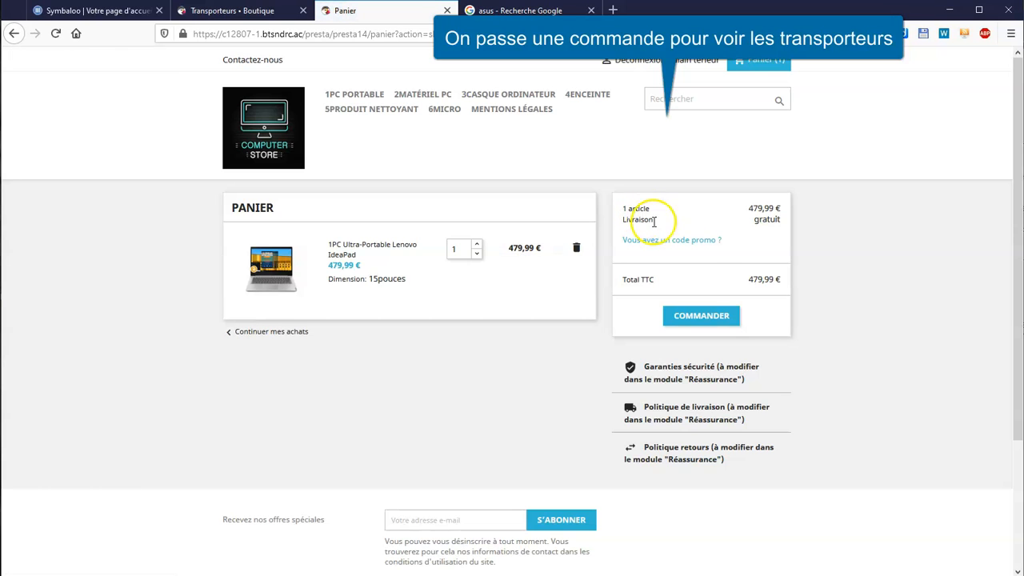
{"action": "left_click", "coordinate": [709, 317]}
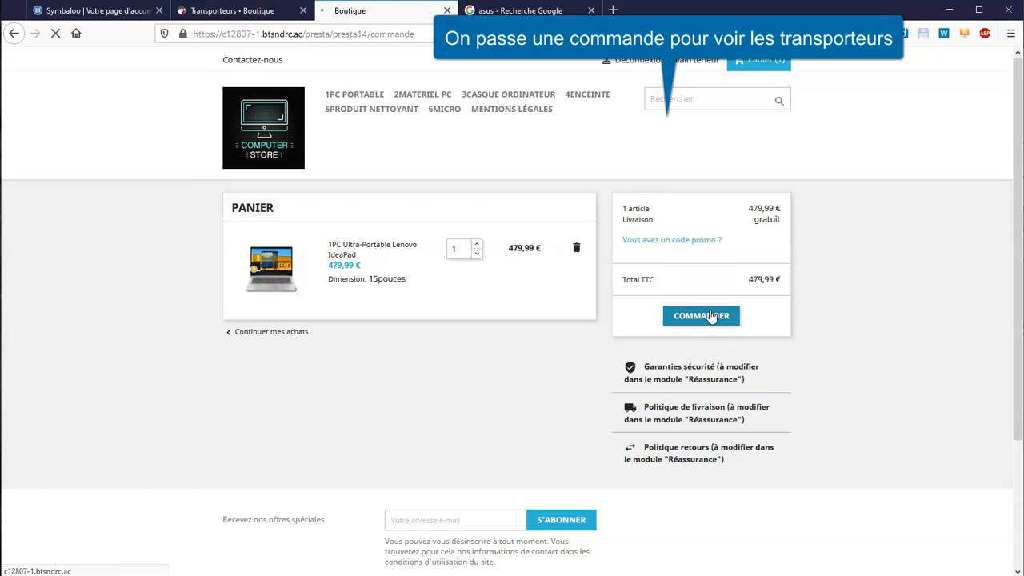
{"action": "left_click", "coordinate": [552, 388]}
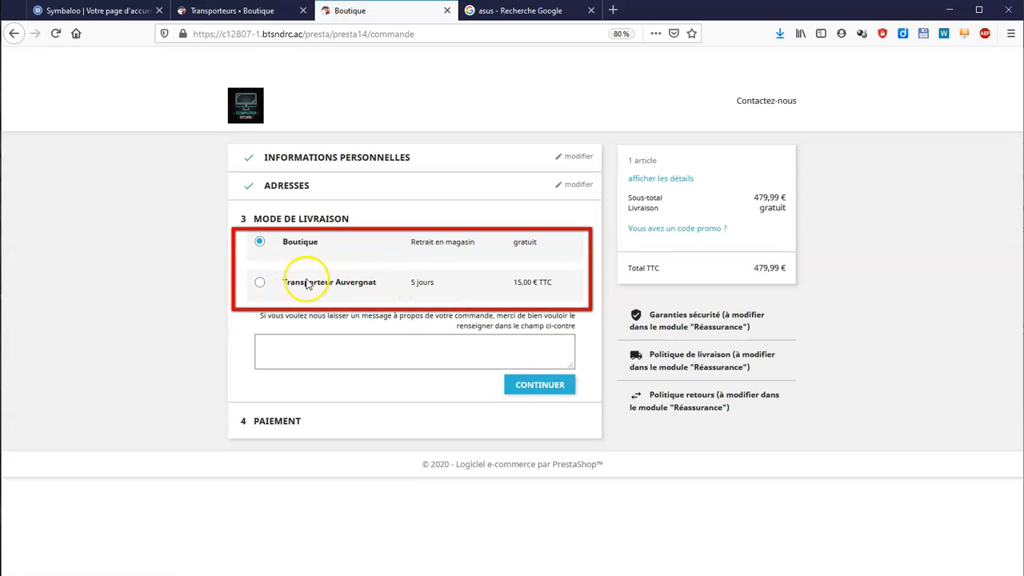
{"action": "left_click", "coordinate": [260, 285]}
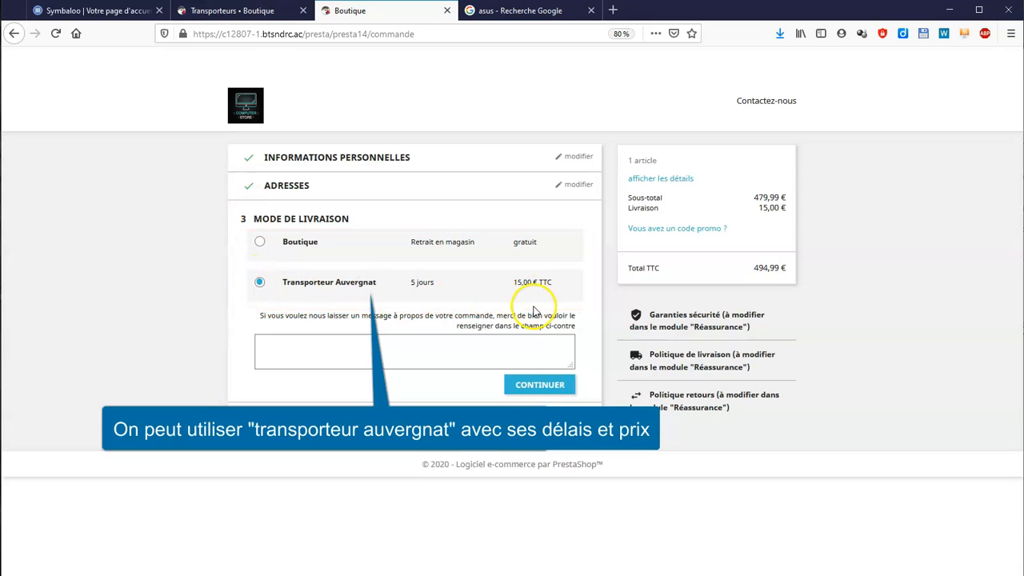